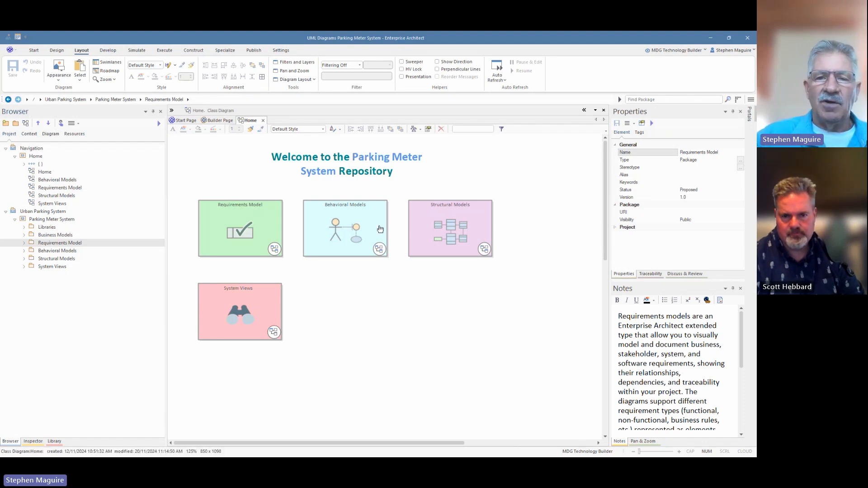
View the Class Model and Deployment Model diagrams from the Structural Models page and return to the Home diagram.
double_click(444, 231)
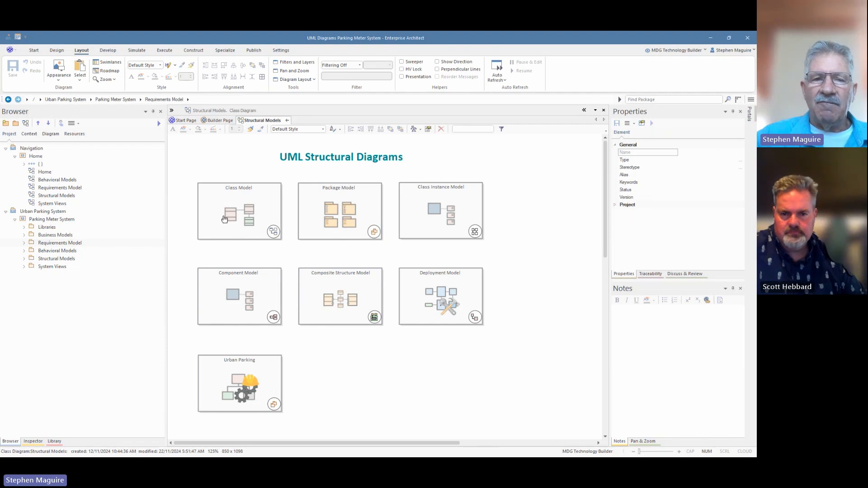
double_click(224, 219)
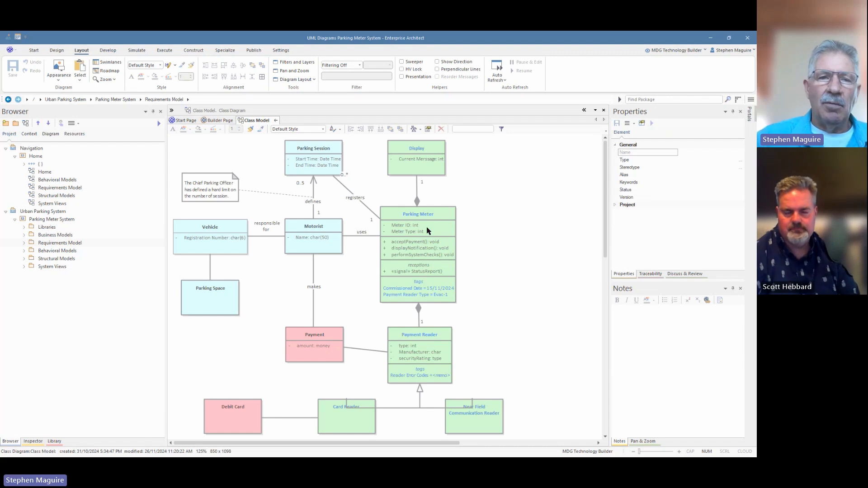
left_click(276, 120)
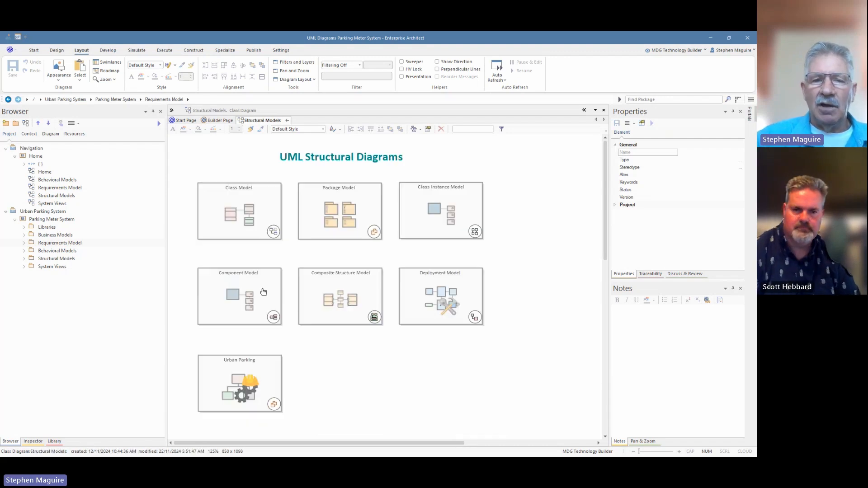
double_click(441, 287)
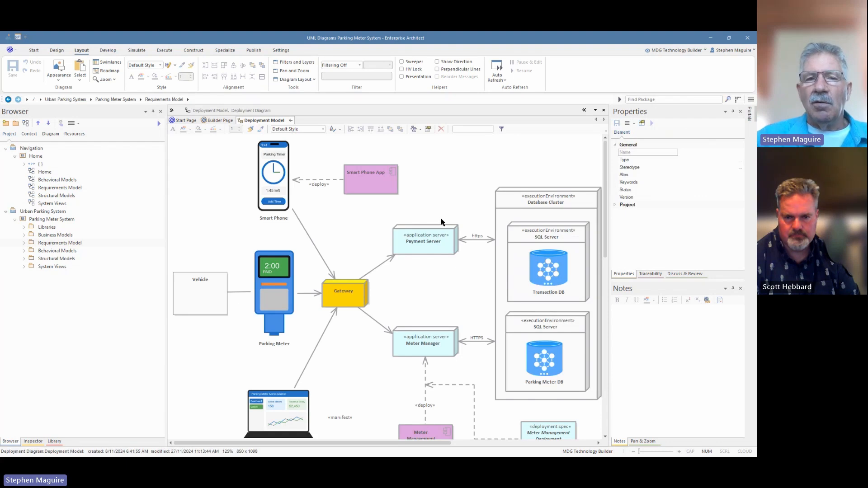
left_click(291, 120)
left_click(286, 121)
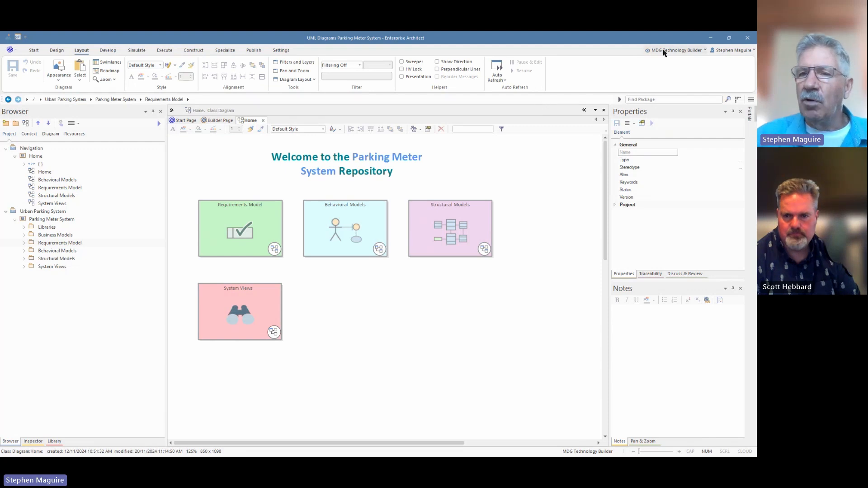
Switch the modeling perspective to All UML and return to the Home diagram.
left_click(706, 51)
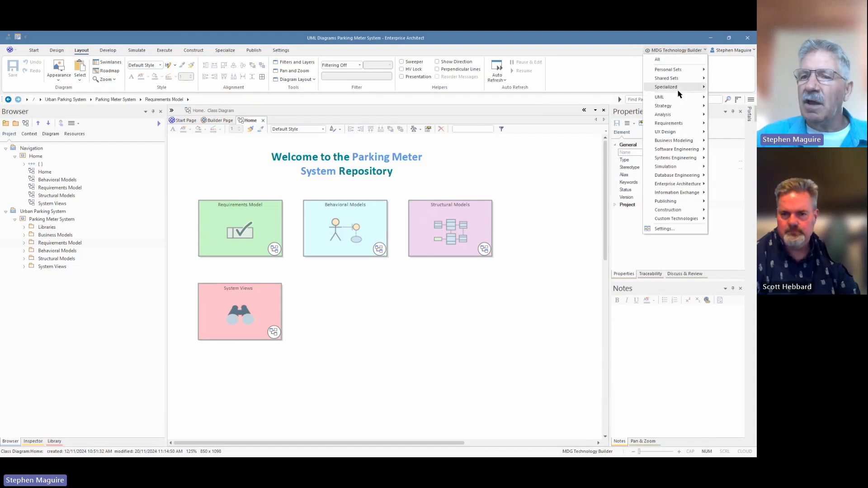
mouse_move(683, 97)
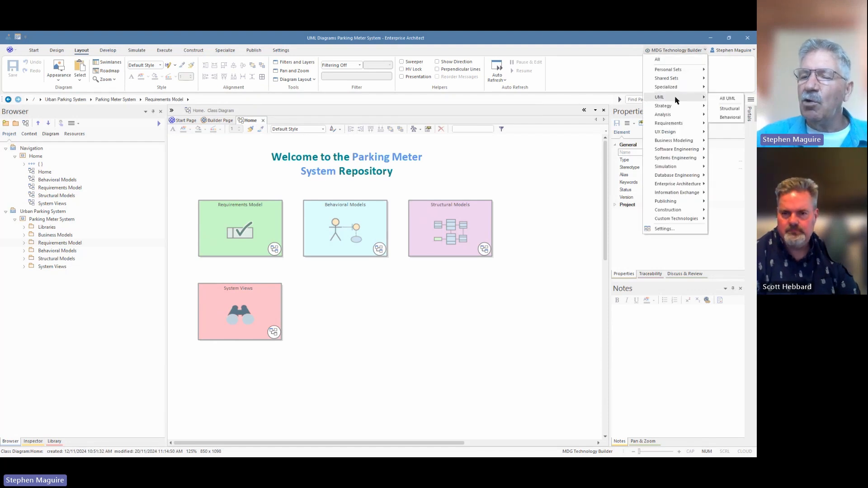
left_click(725, 98)
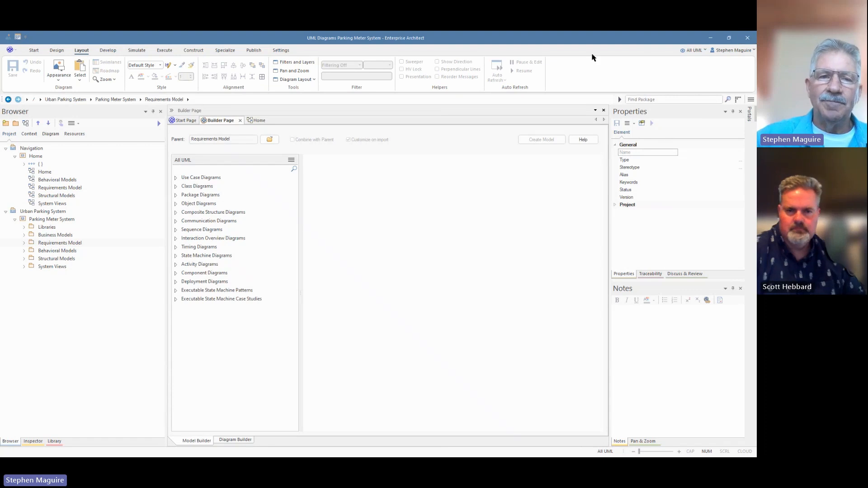
left_click(254, 121)
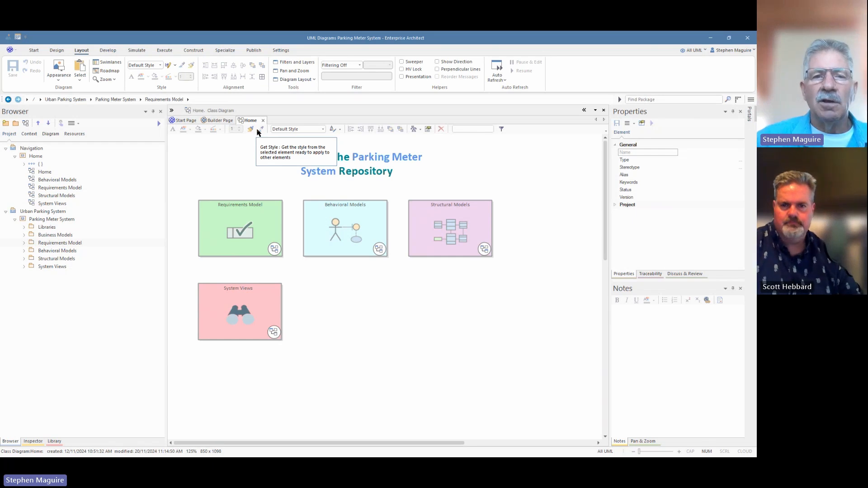
Preview the fibre-optics, microscope and parking-meter images in the Image Manager and close it.
left_click(281, 50)
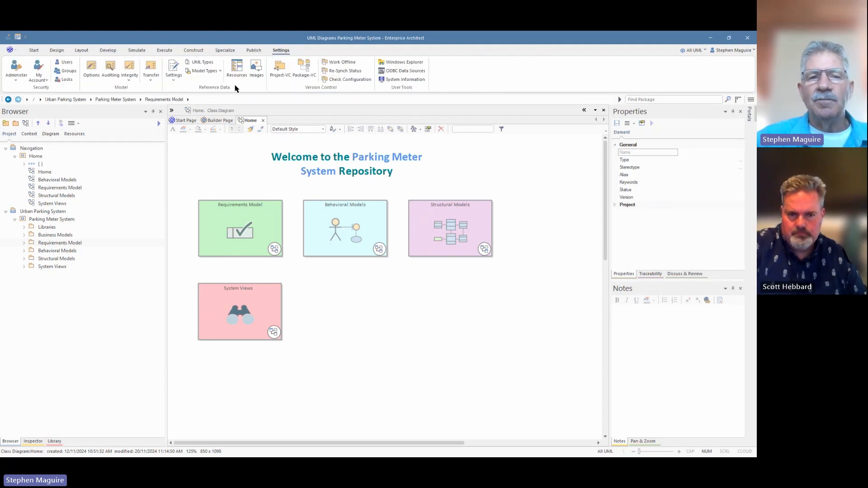
left_click(256, 70)
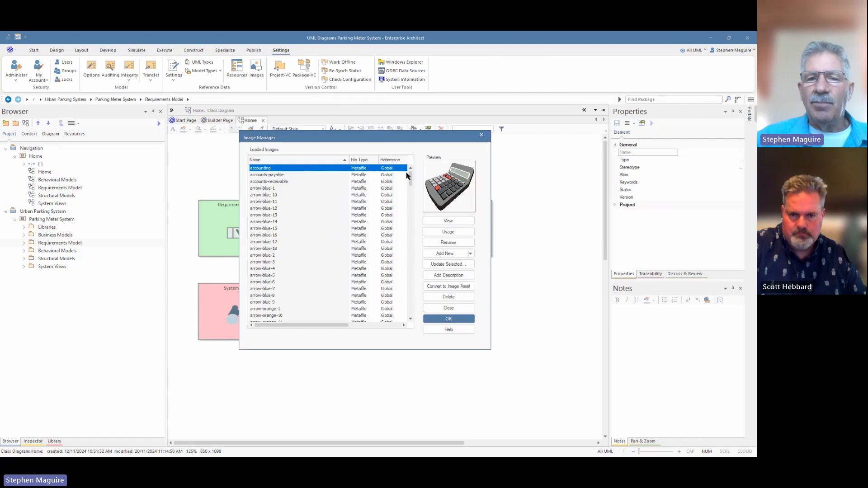
left_click_drag(409, 177, 409, 222)
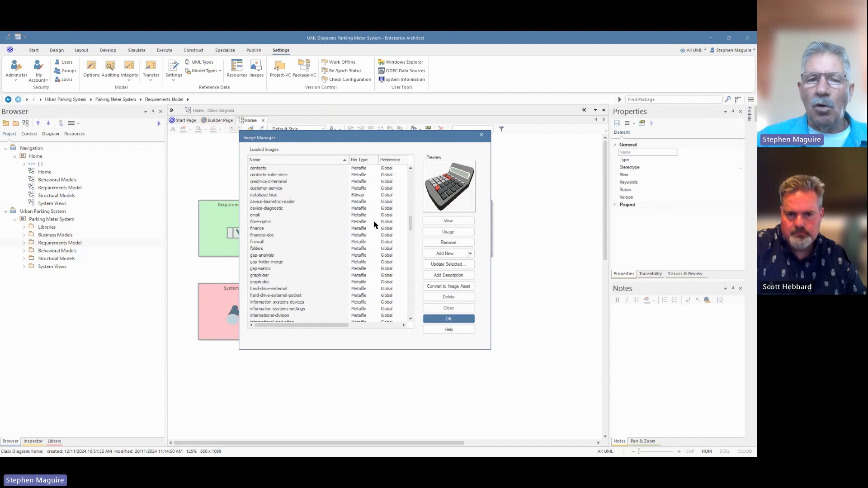
left_click(255, 223)
scroll(317, 210, "down", 1)
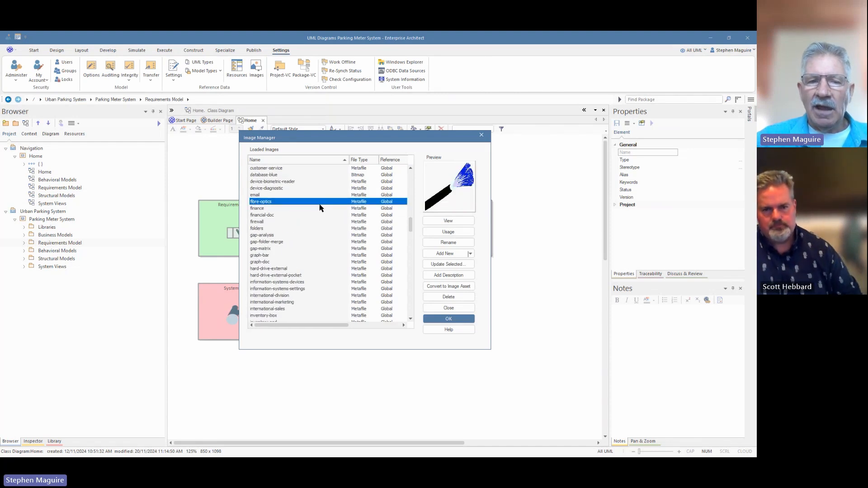
scroll(319, 208, "down", 10)
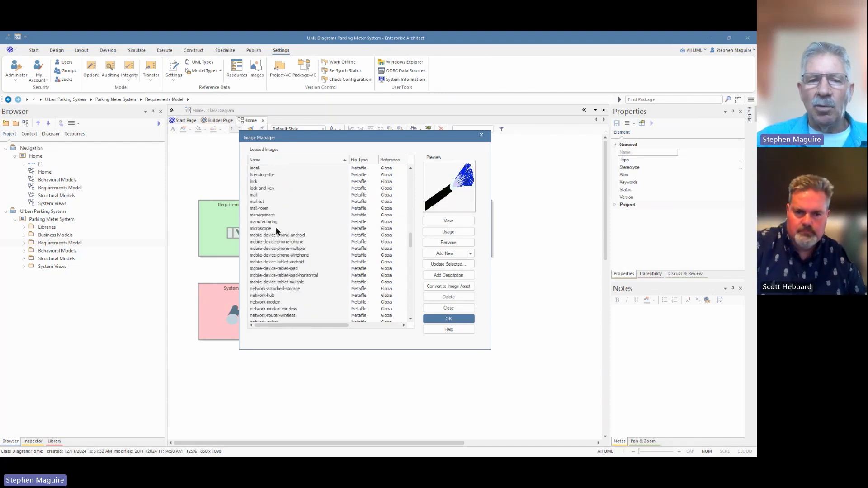
left_click(268, 229)
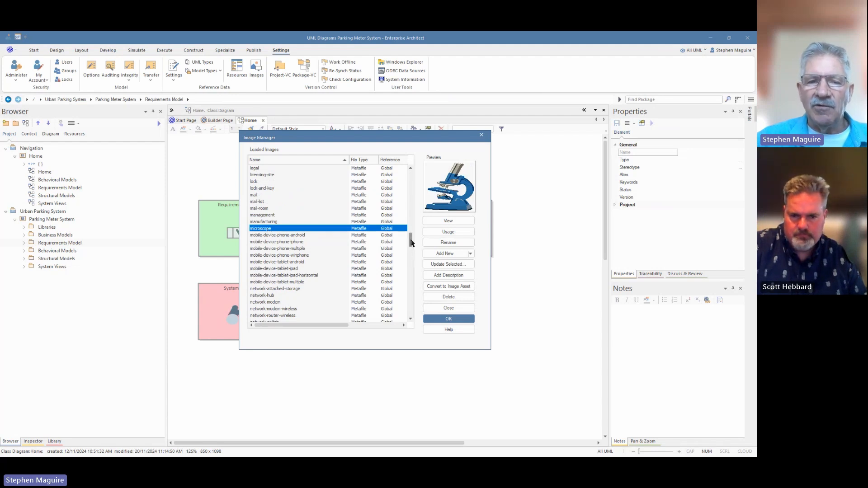
left_click_drag(409, 240, 401, 249)
left_click(272, 296)
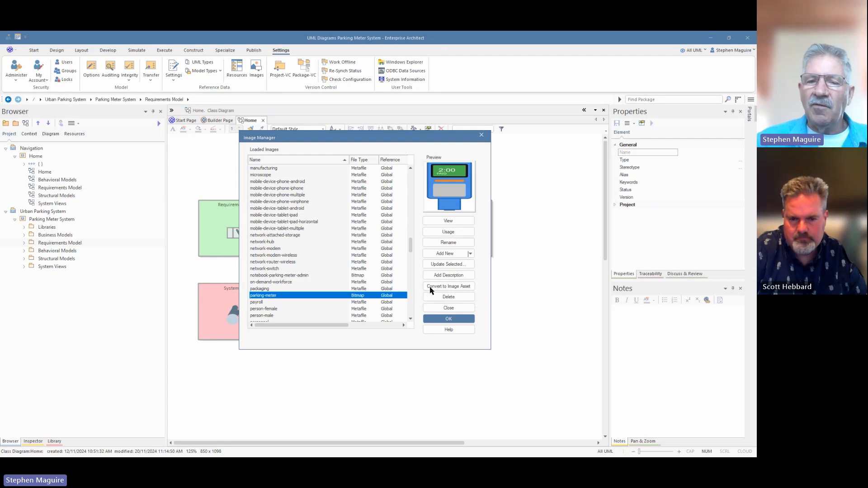
left_click(460, 310)
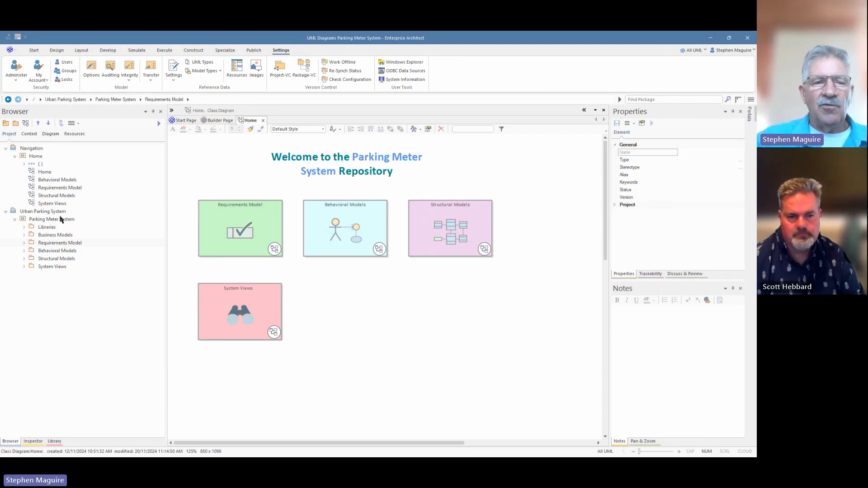
Locate the parking-meter artifact in the Image Assets package under the Parking Meter System's Libraries.
left_click(41, 221)
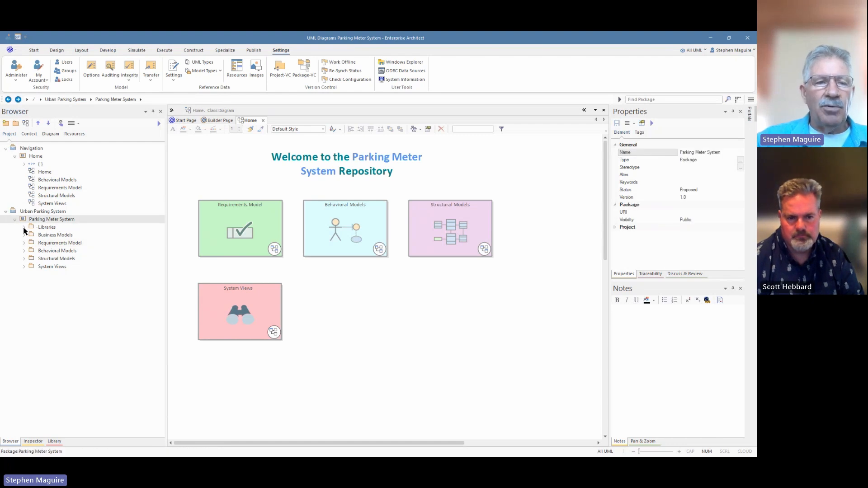
left_click(24, 227)
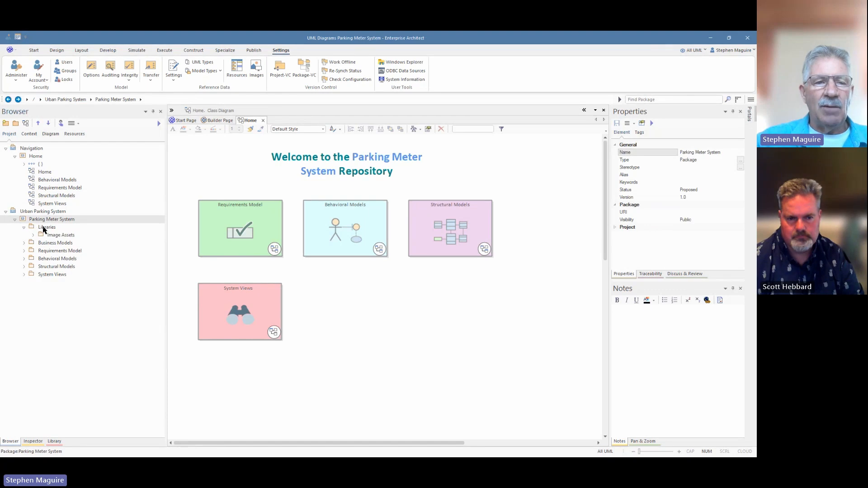
left_click(33, 235)
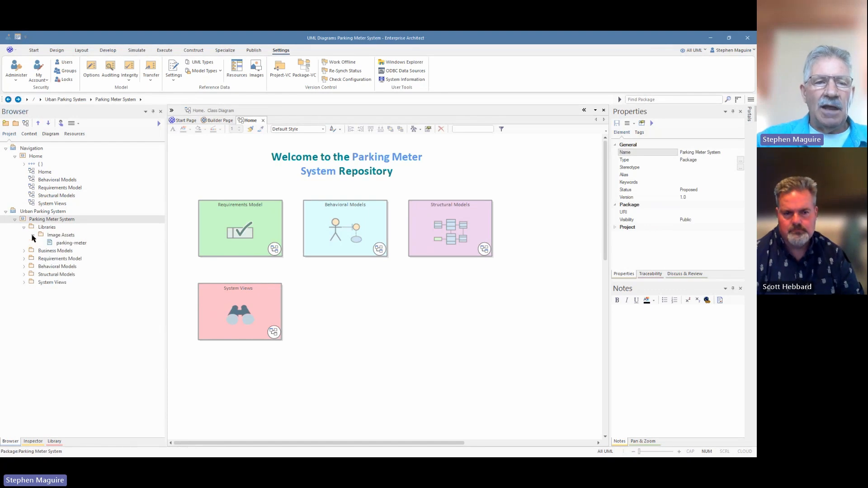
left_click(71, 245)
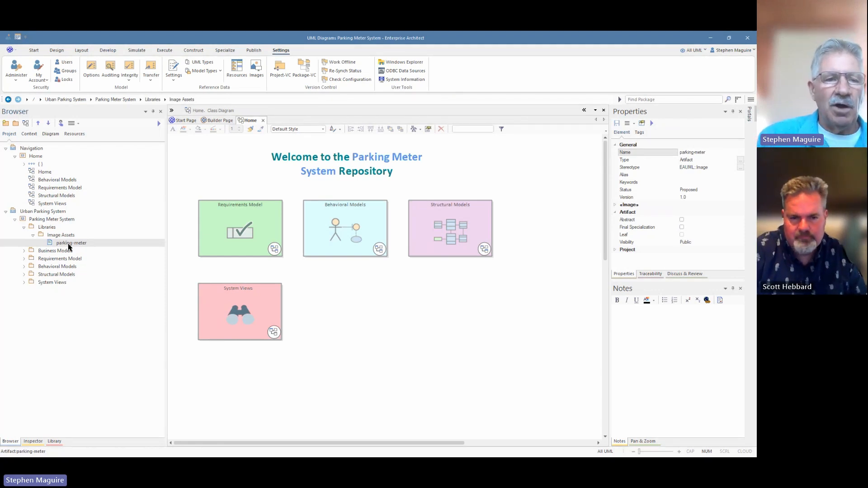
Create a UML Class diagram named "Class Model Meter Focused" in the Class Model package under Structural Models.
left_click(24, 274)
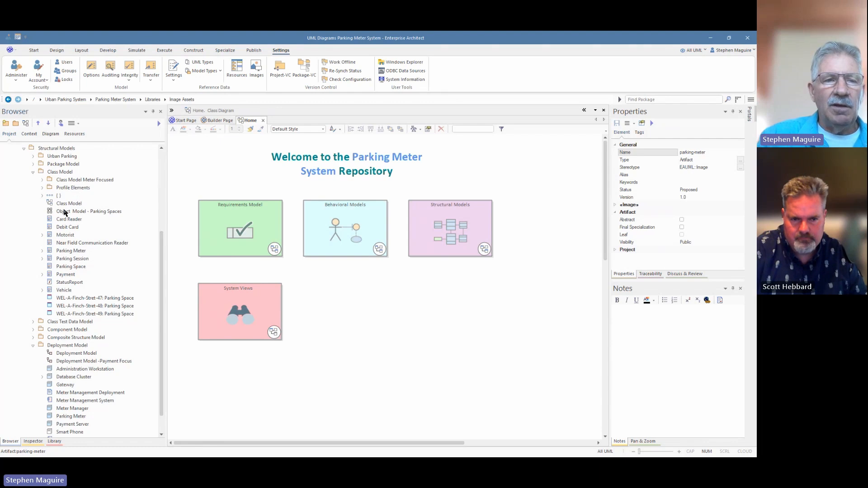
left_click(64, 172)
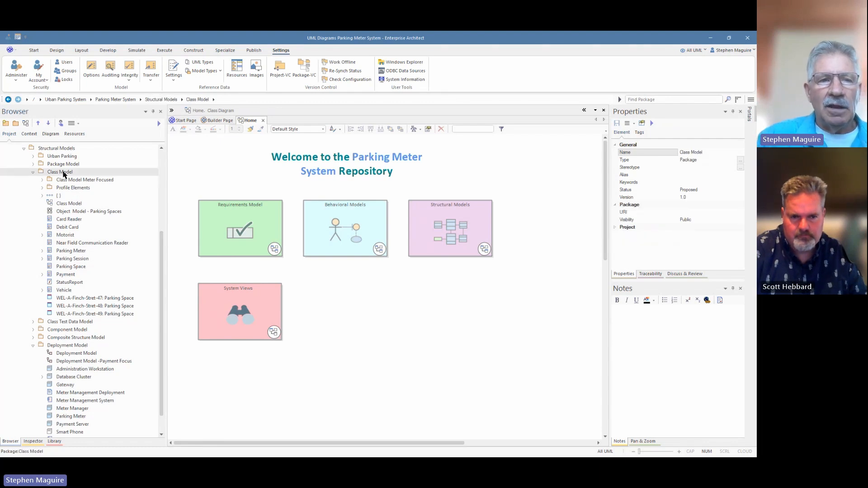
left_click(26, 123)
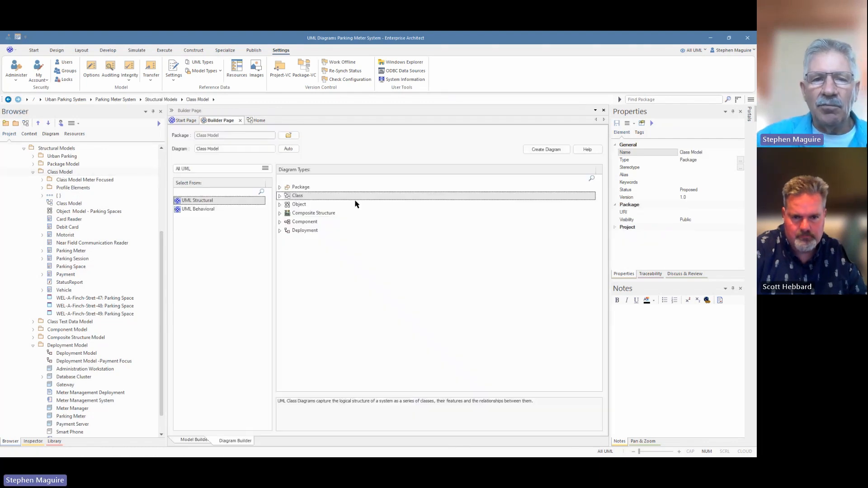
left_click(226, 149)
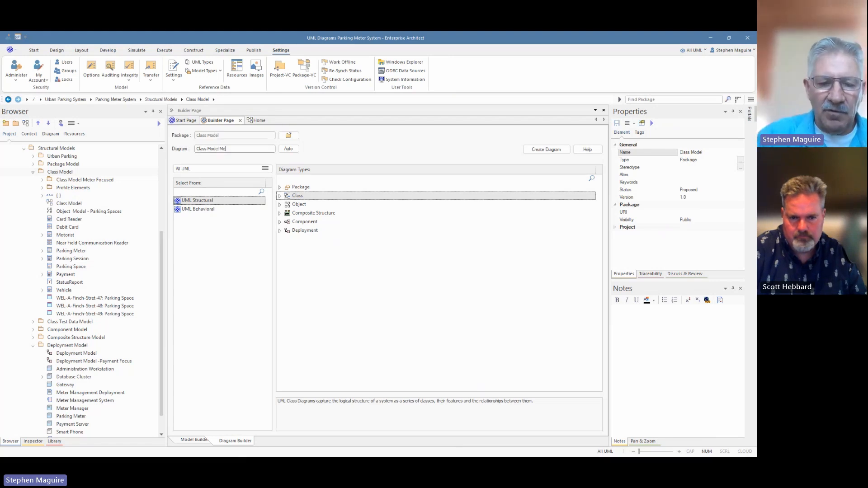
type("Meter ")
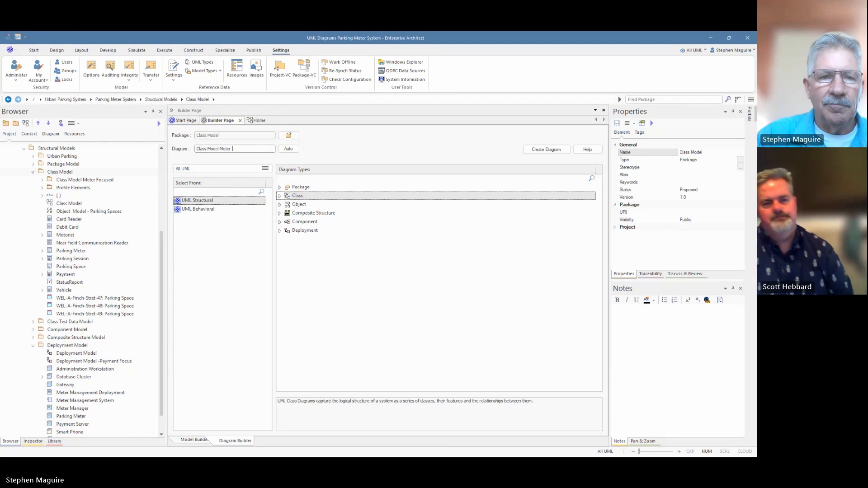
type("Focused")
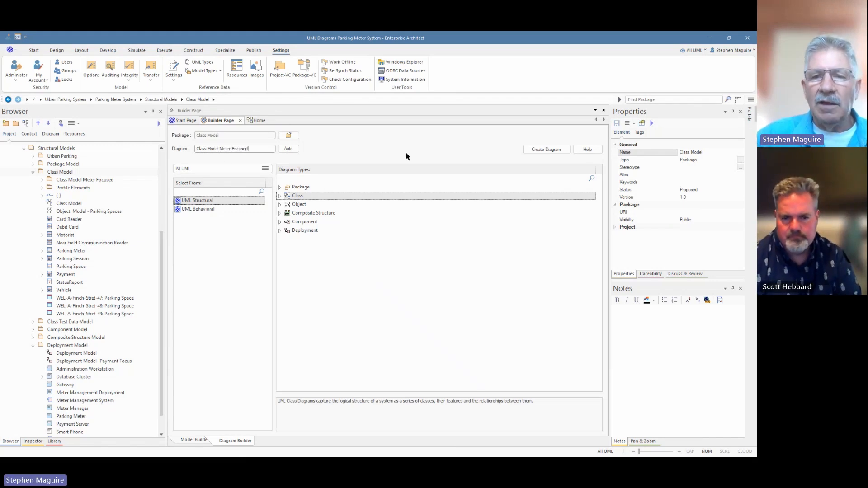
left_click(555, 151)
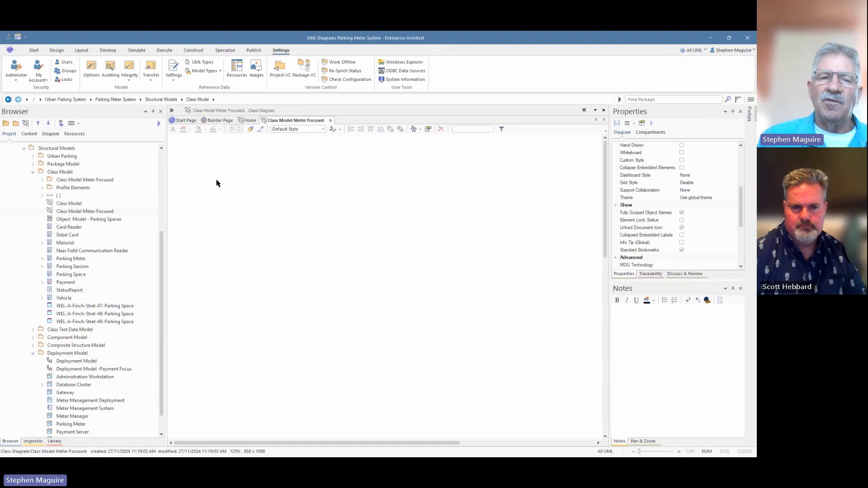
Add the parking-meter image asset to the blank Class Model Meter Focused diagram as a link and select it.
left_click(172, 111)
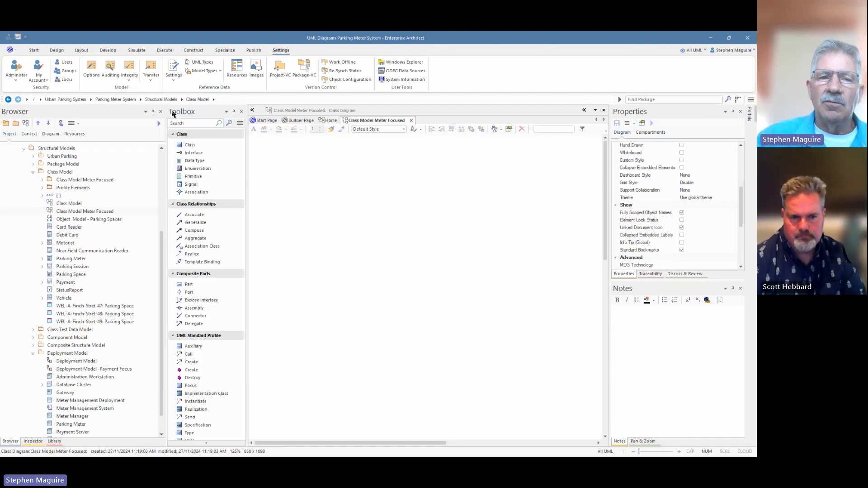
left_click(252, 112)
scroll(87, 225, "up", 5)
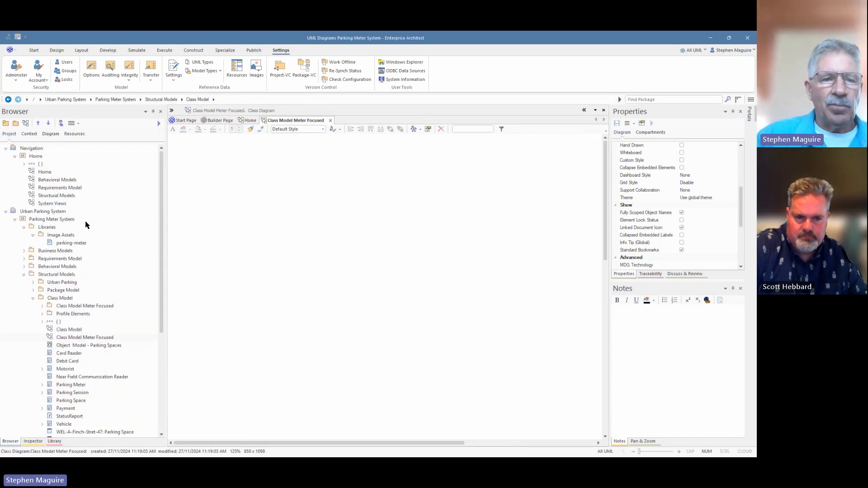
left_click(63, 244)
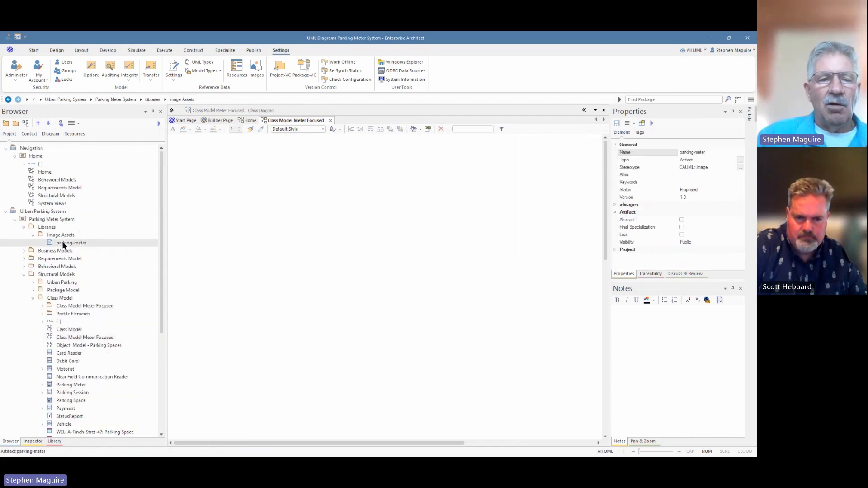
left_click_drag(65, 246, 225, 217)
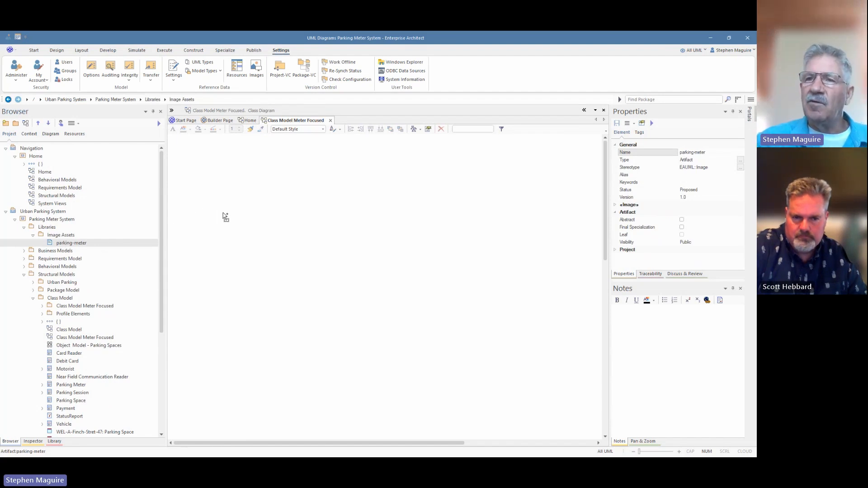
left_click_drag(225, 217, 225, 217)
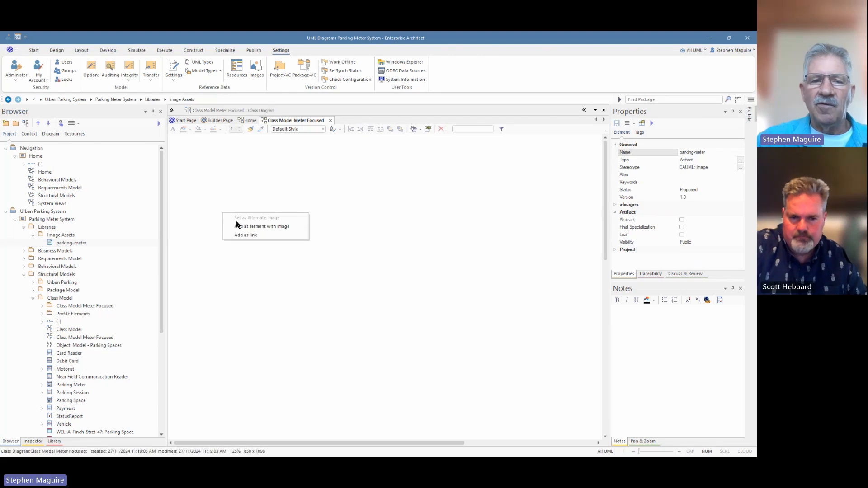
left_click(259, 236)
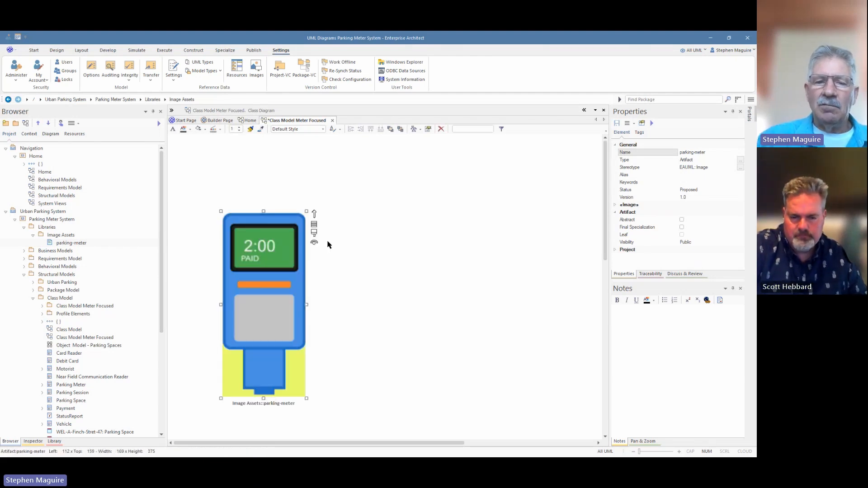
left_click(348, 255)
left_click(289, 261)
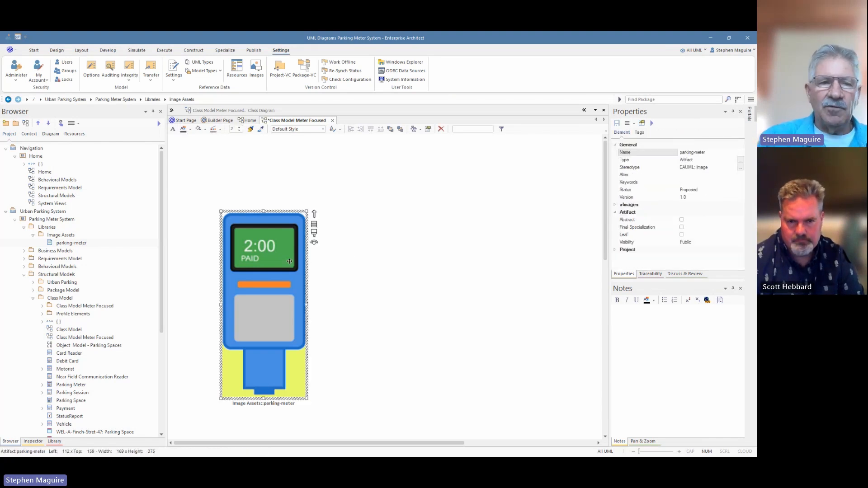
Delete the linked parking-meter image from the diagram and add a class named "Parking Meter Mark II" in its place.
key("Delete")
left_click(77, 244)
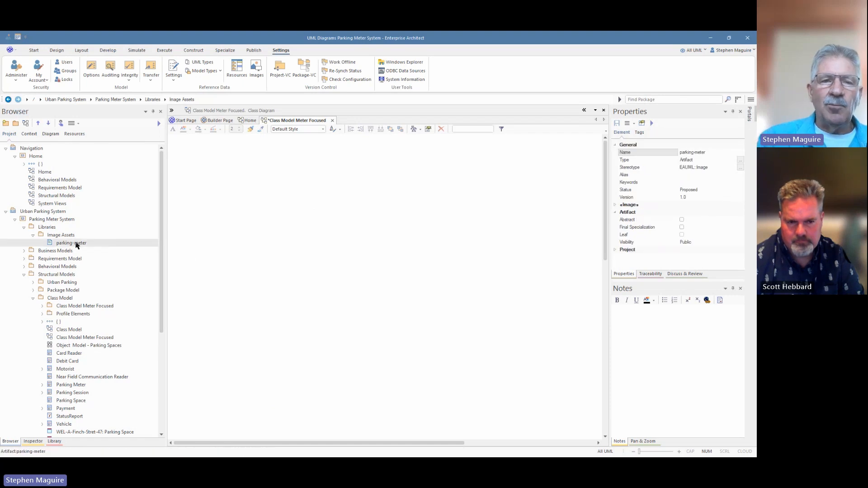
left_click(171, 110)
left_click(197, 146)
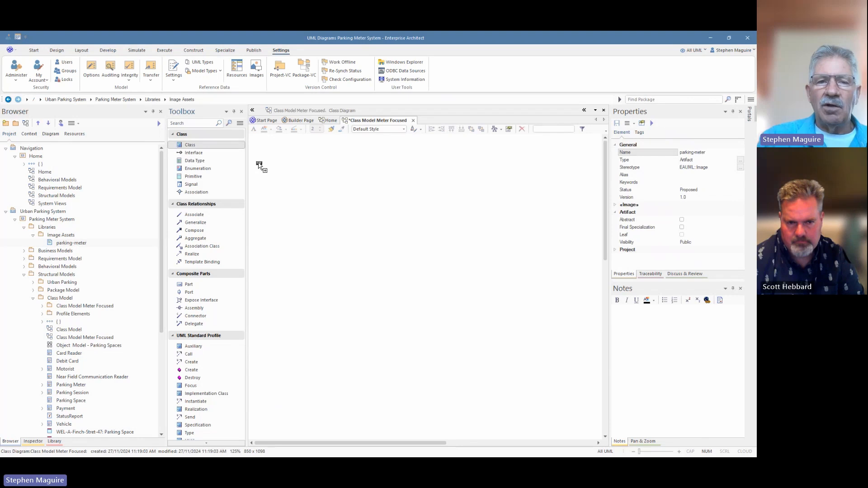
left_click(291, 174)
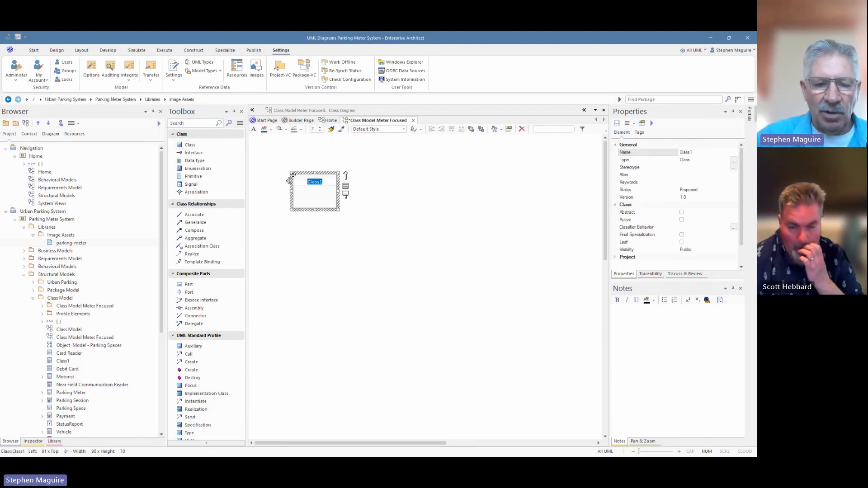
type("Parking Me")
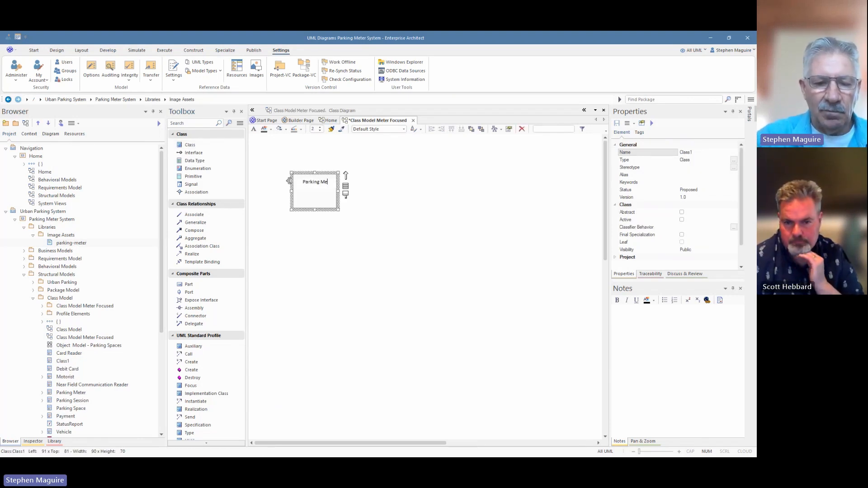
type("ter Mark")
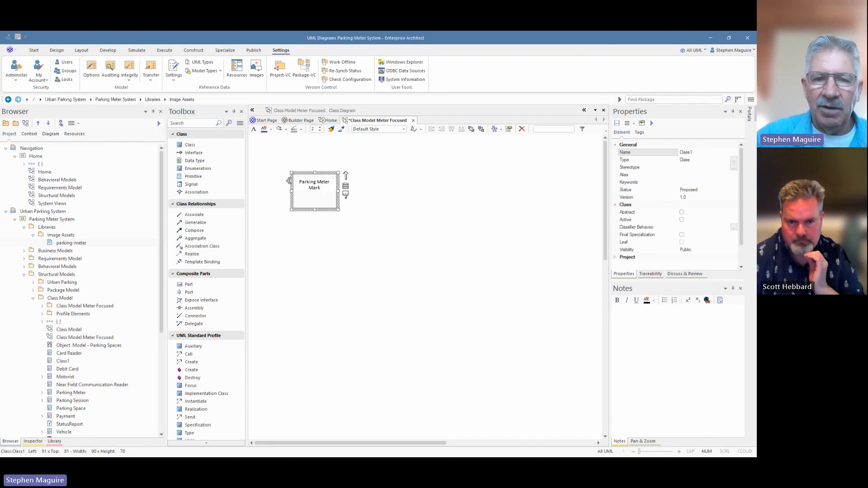
type(" II")
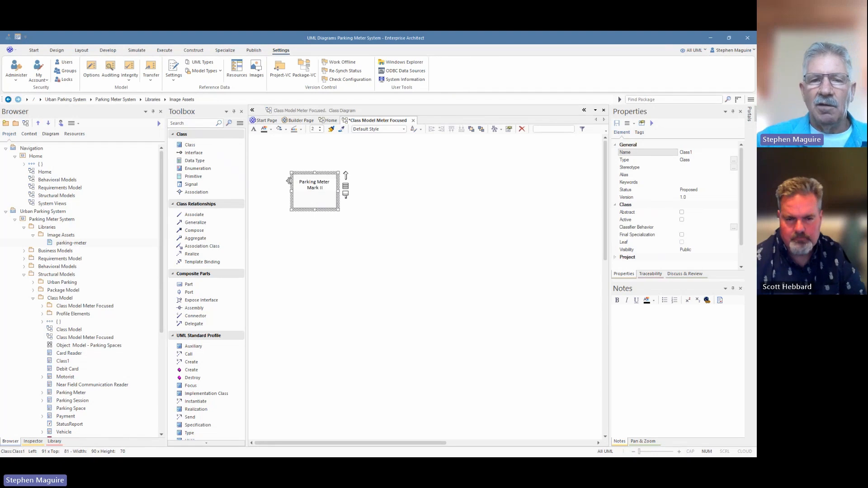
left_click(365, 209)
left_click(333, 198)
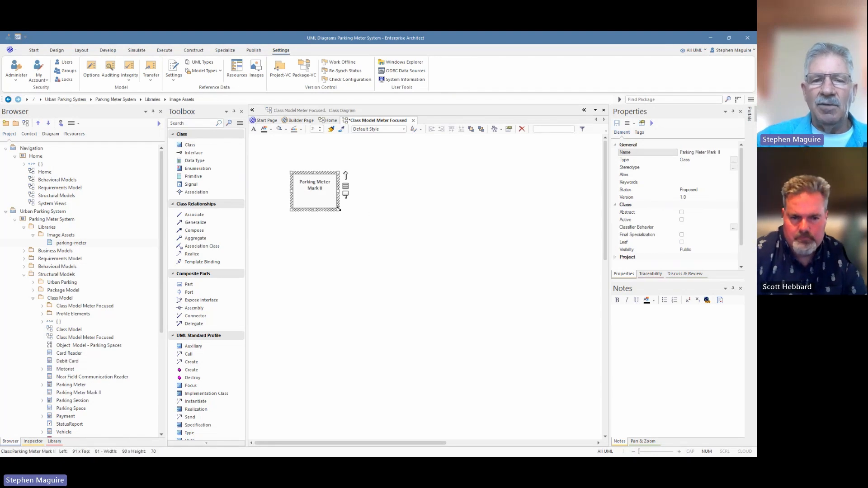
Set the parking-meter image asset as the alternate image of the Parking Meter Mark II class.
left_click(65, 244)
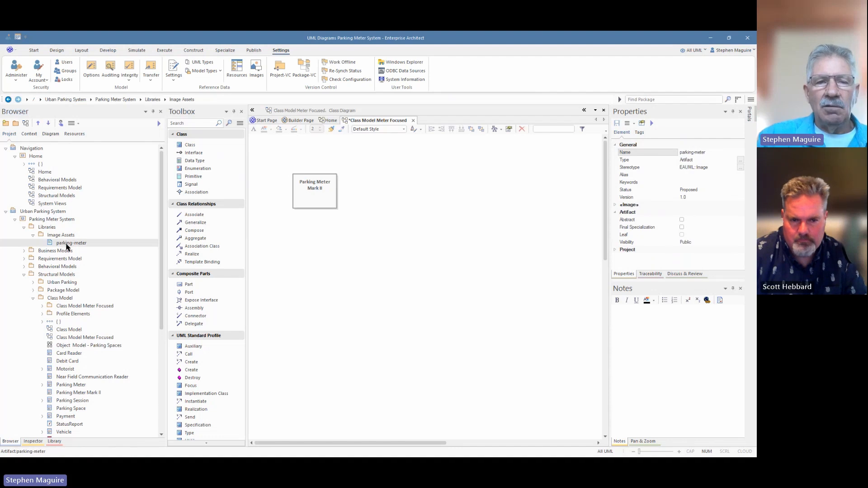
left_click_drag(67, 246, 314, 193)
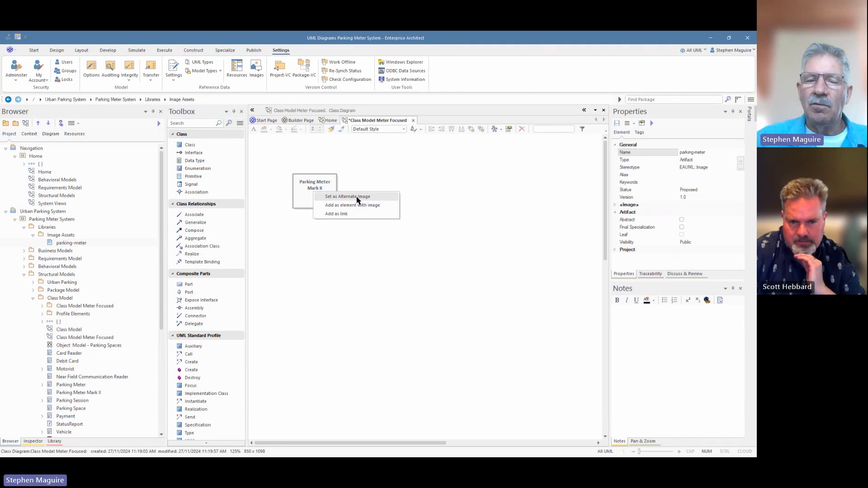
left_click(357, 196)
left_click(328, 205)
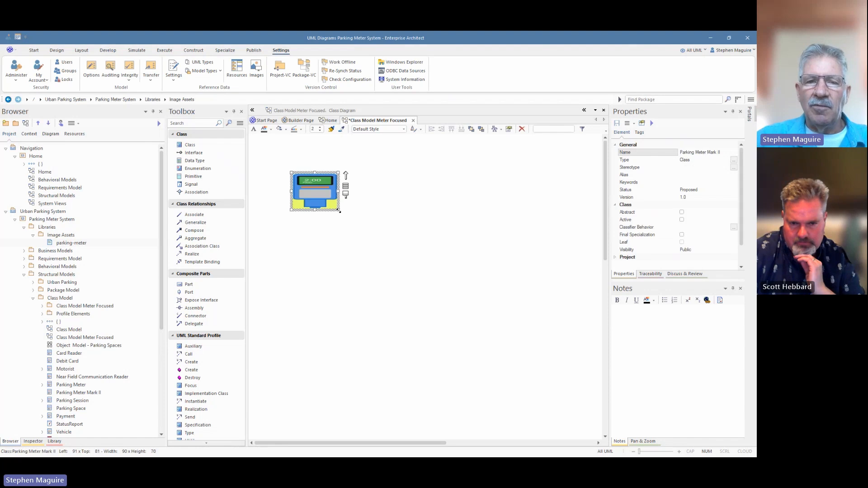
Enlarge the Parking Meter Mark II element to about 123 wide by 274 high and locate its class in the Class Model package.
left_click_drag(339, 211, 355, 236)
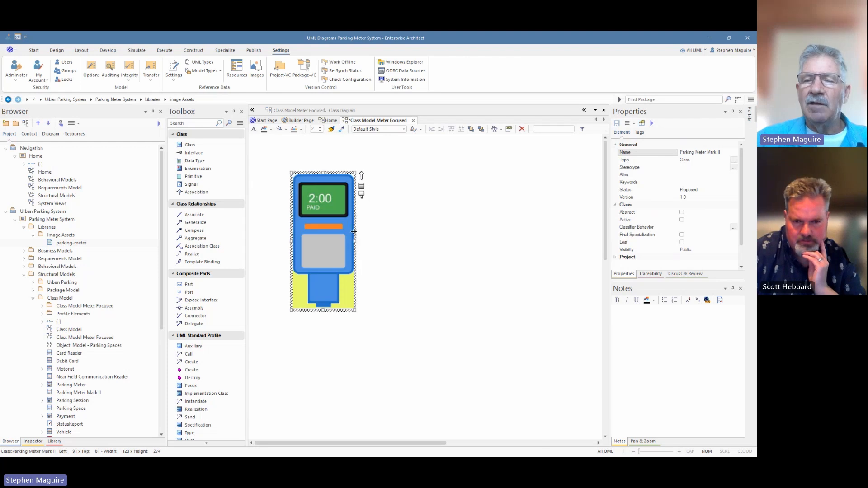
left_click(386, 230)
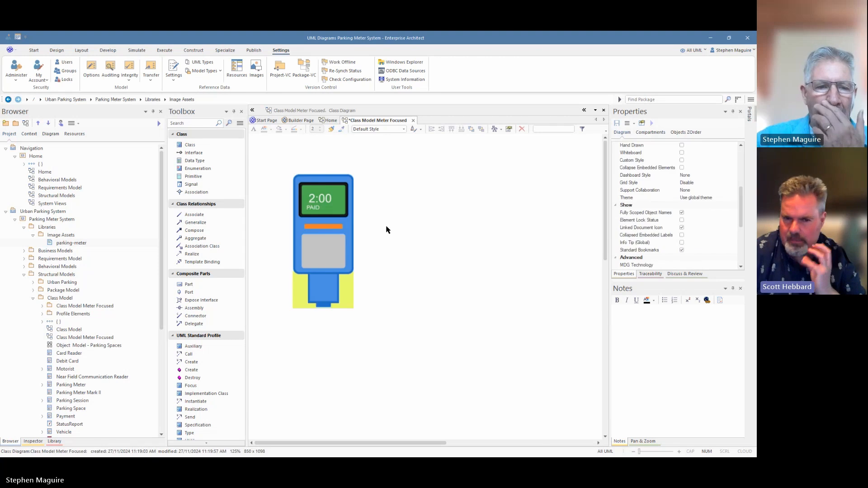
left_click(347, 238)
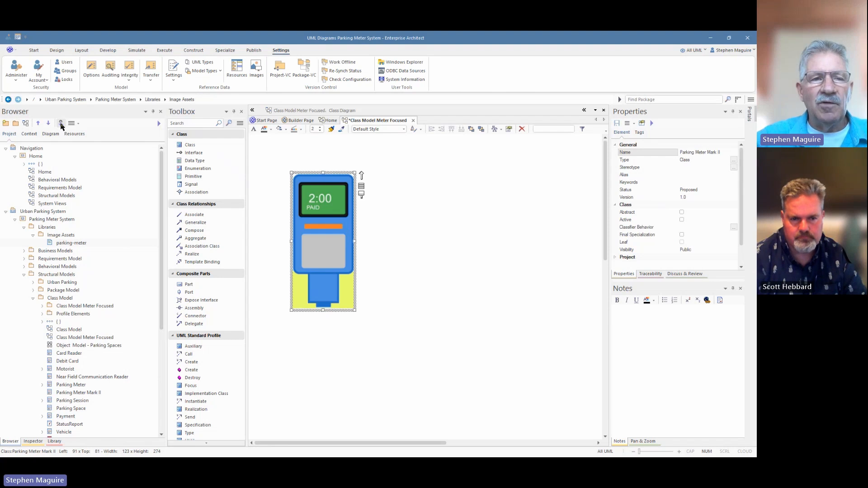
left_click(85, 394)
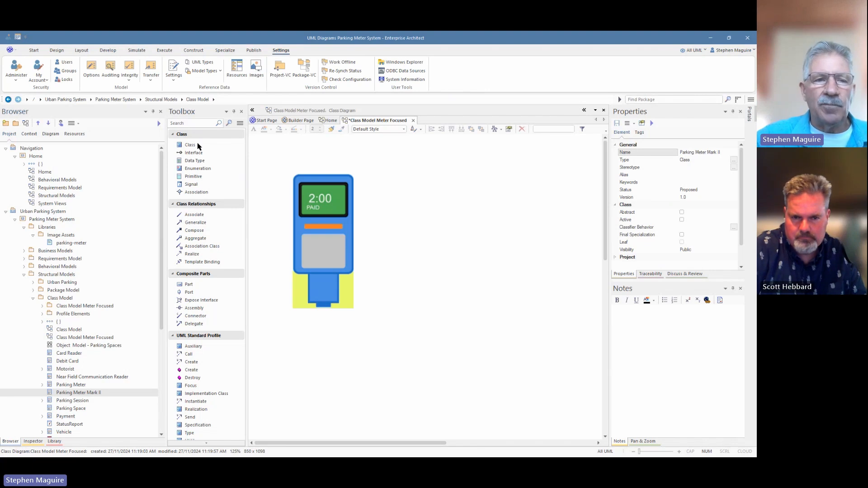
Convert the car-front-blue picture from the Image Manager to an image asset in the Image Assets package and close the manager.
left_click(62, 236)
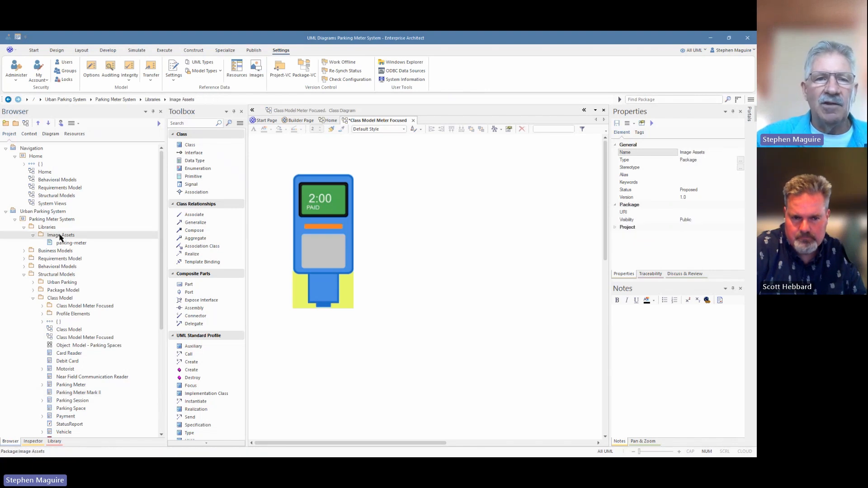
left_click(256, 68)
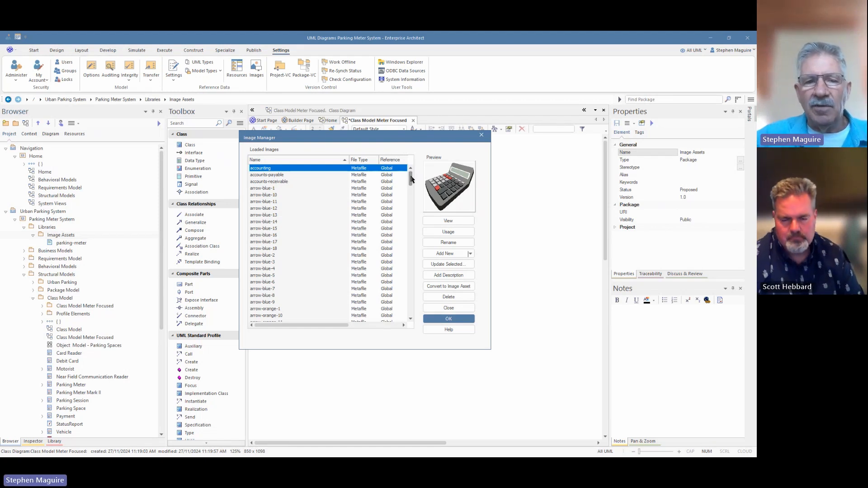
left_click_drag(411, 180, 412, 200)
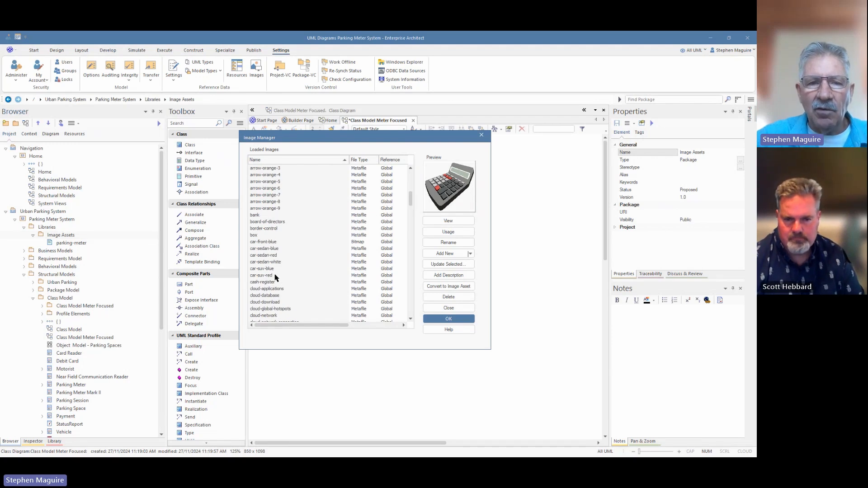
left_click(269, 243)
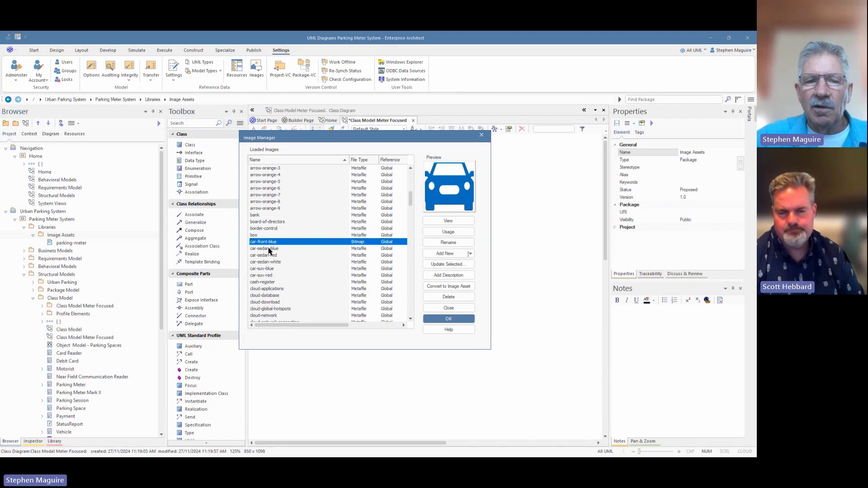
left_click(269, 248)
left_click(268, 255)
left_click(265, 243)
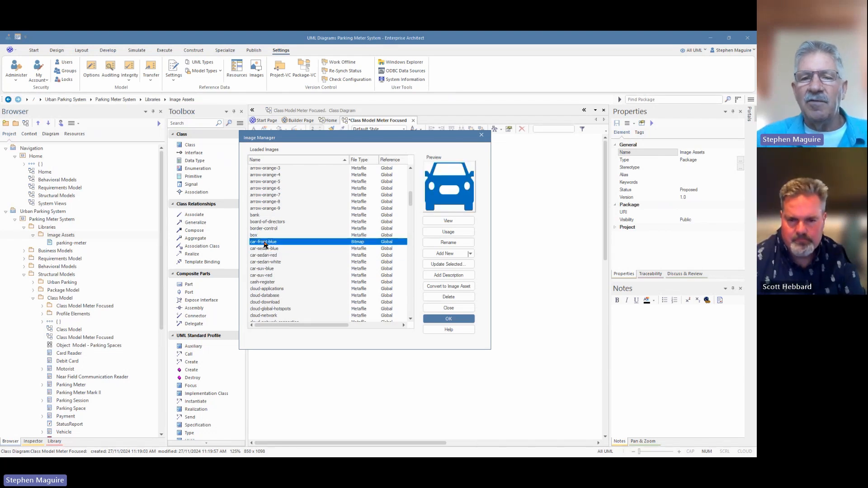
left_click(456, 288)
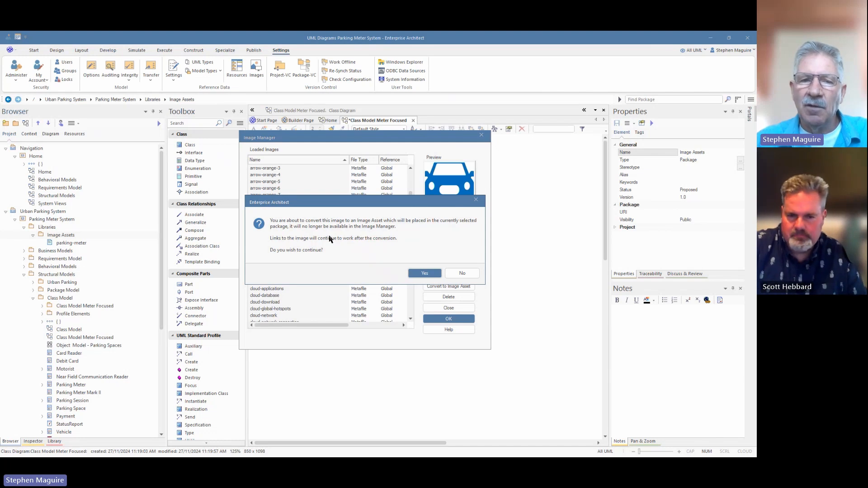
left_click(425, 273)
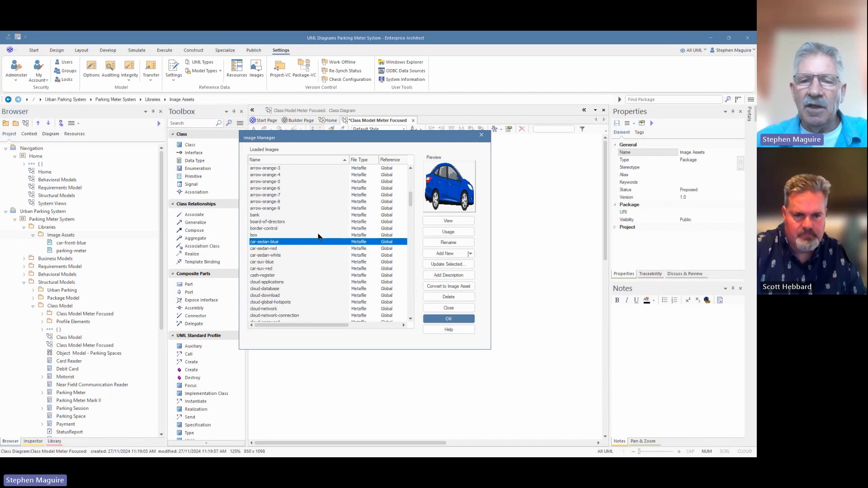
left_click(449, 308)
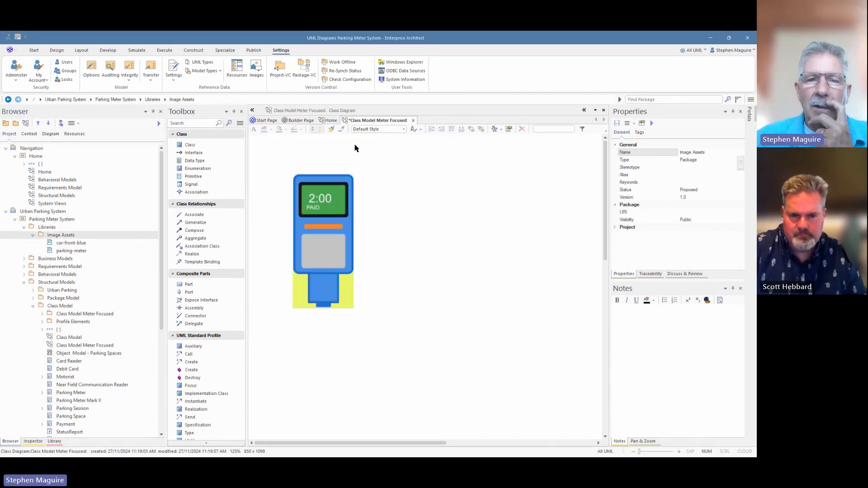
Open the Deployment Model diagram by way of the Home and Structural Models overview diagrams.
left_click(331, 121)
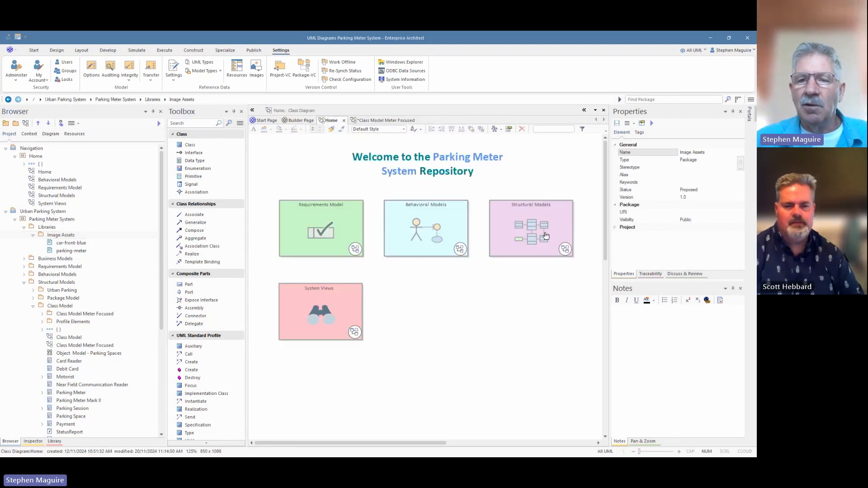
double_click(545, 236)
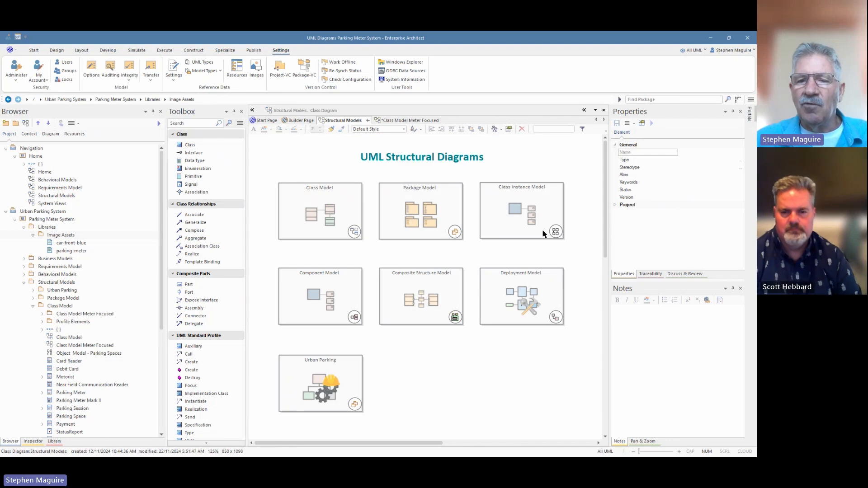
double_click(530, 299)
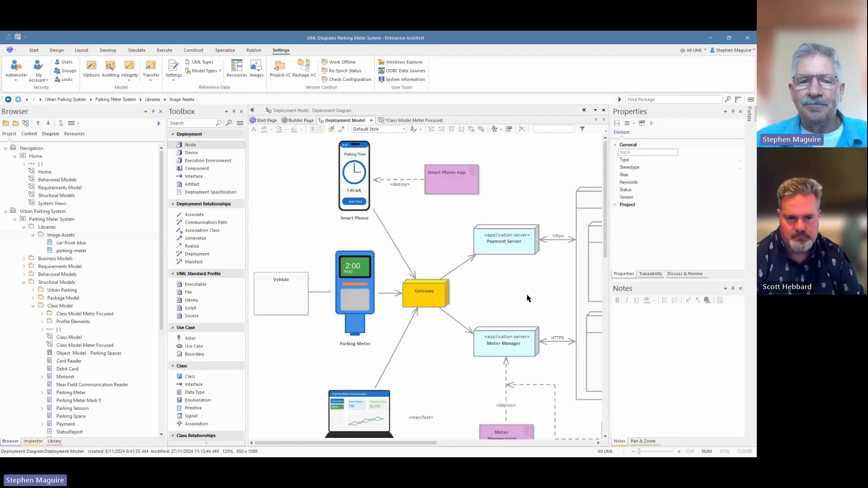
Nudge the Vehicle class slightly upward on the Deployment Model diagram and set the car-front-blue asset as its alternate image.
left_click(287, 296)
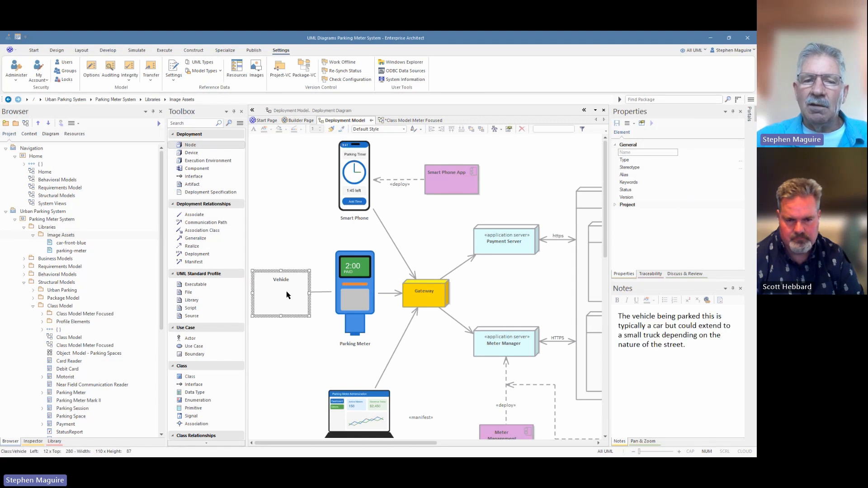
left_click_drag(287, 295, 286, 293)
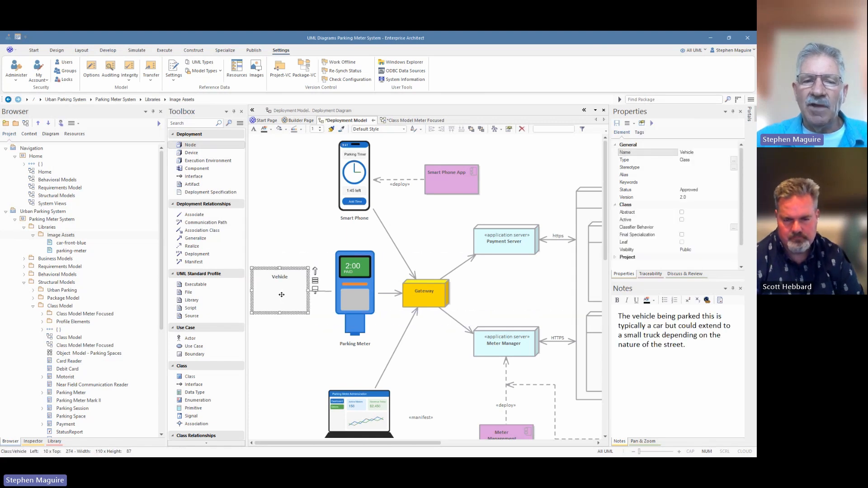
left_click(60, 123)
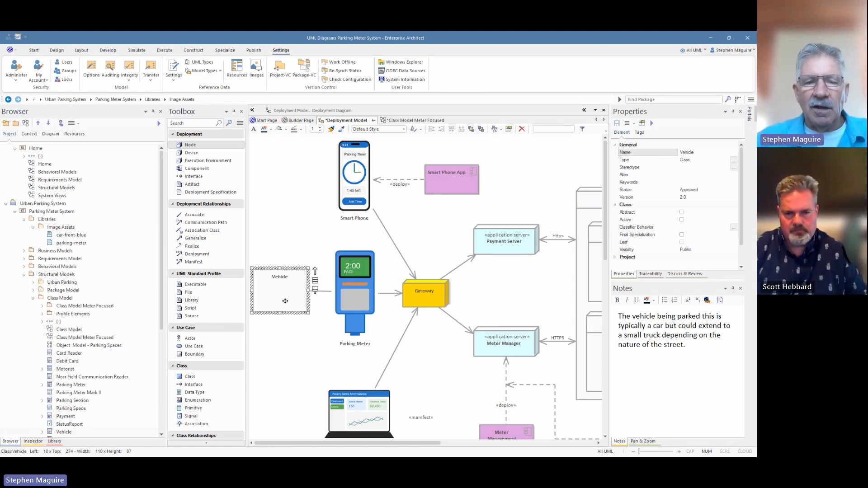
left_click(73, 236)
left_click_drag(73, 238, 274, 287)
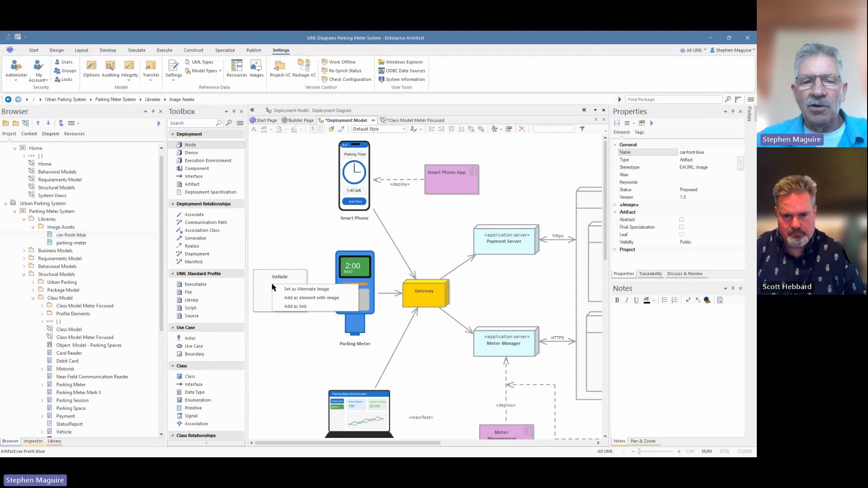
left_click(311, 290)
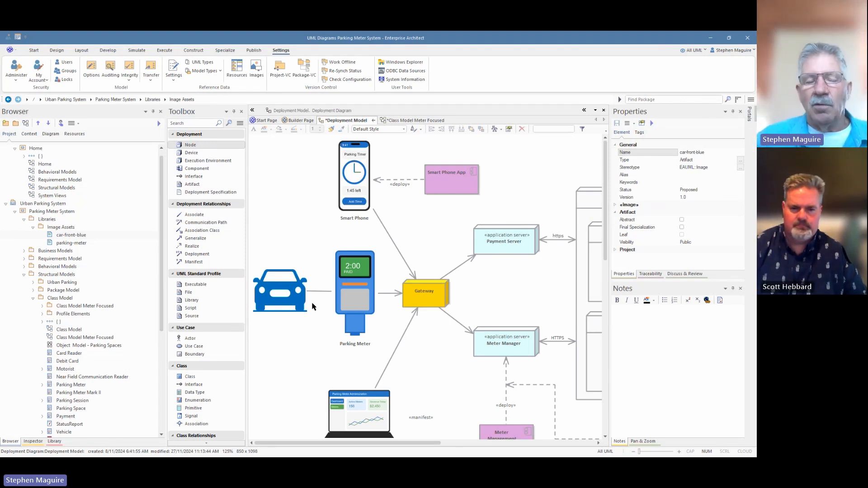
Save the changes to the Deployment Model diagram.
left_click(409, 121)
left_click(346, 120)
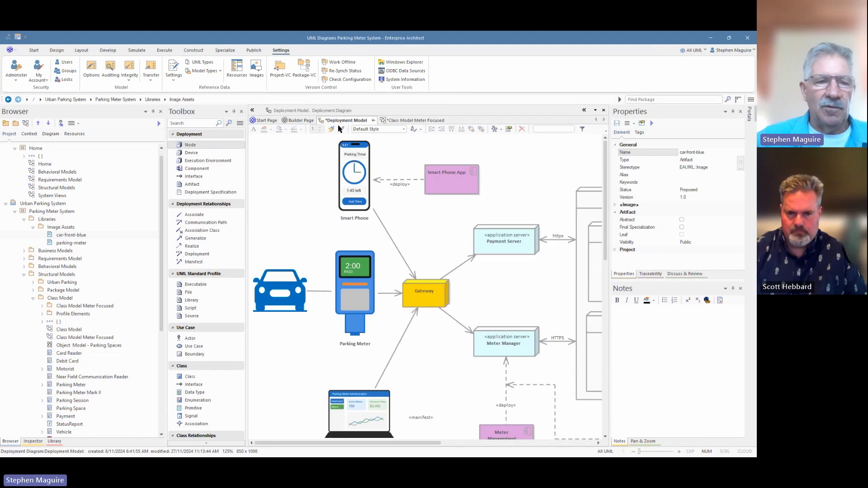
key("ctrl+s")
Locate the Deployment Model diagram in the project browser and open the neighbouring "Deployment Model -Payment Focus" diagram.
right_click(297, 185)
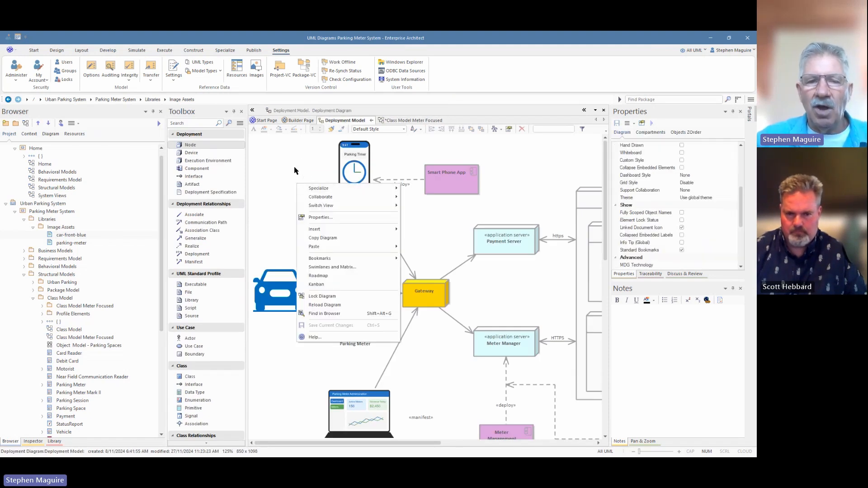
left_click(324, 313)
scroll(70, 346, "down", 3)
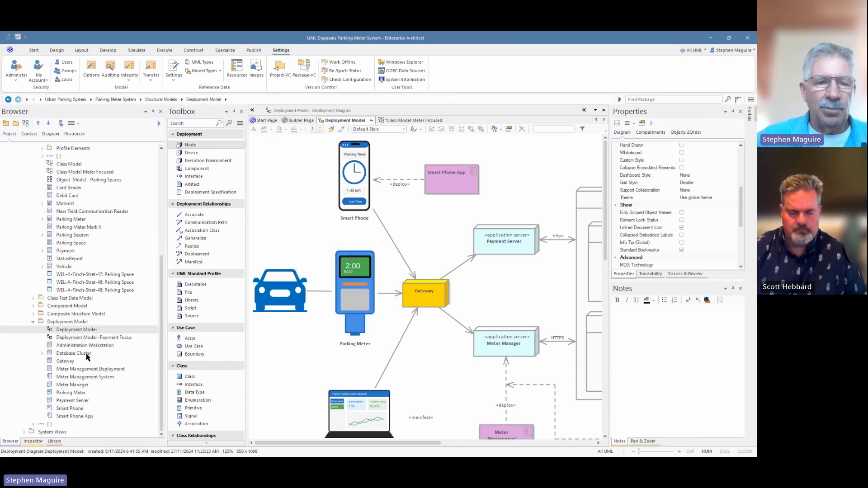
double_click(111, 338)
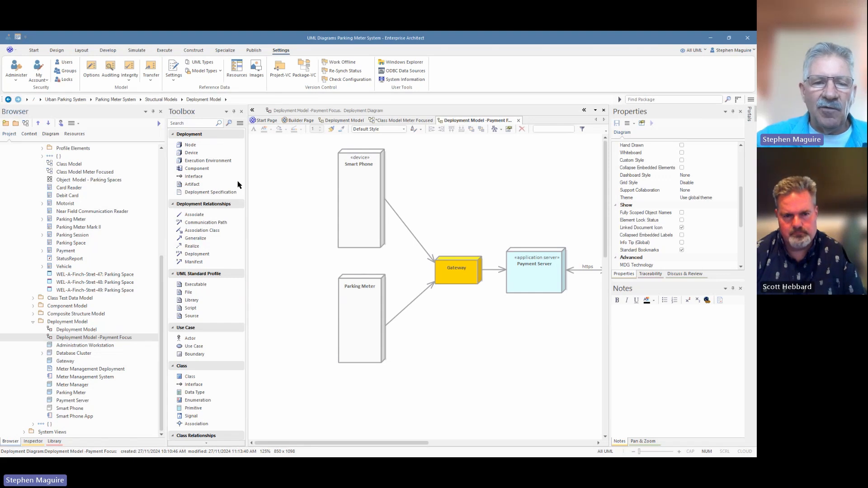
Add an image asset beside the Parking Meter node on the Payment Focus diagram, using the file car-front-green.png.
scroll(229, 250, "down", 3)
scroll(230, 250, "down", 5)
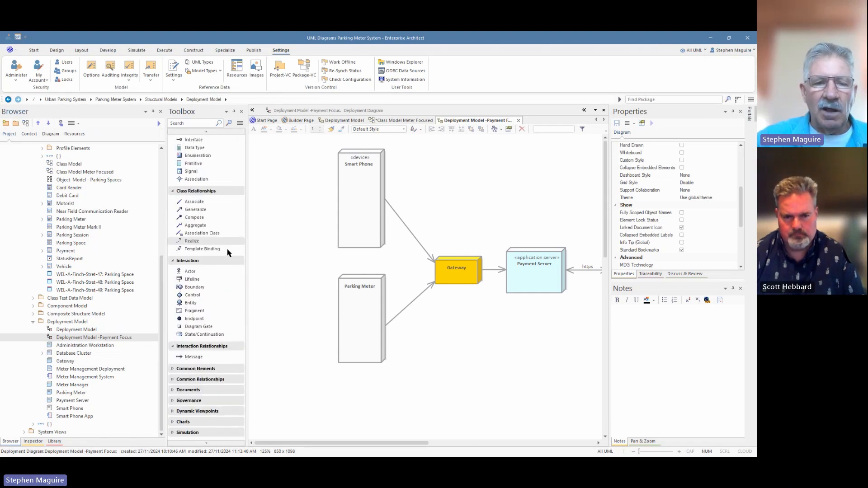
scroll(229, 253, "down", 1)
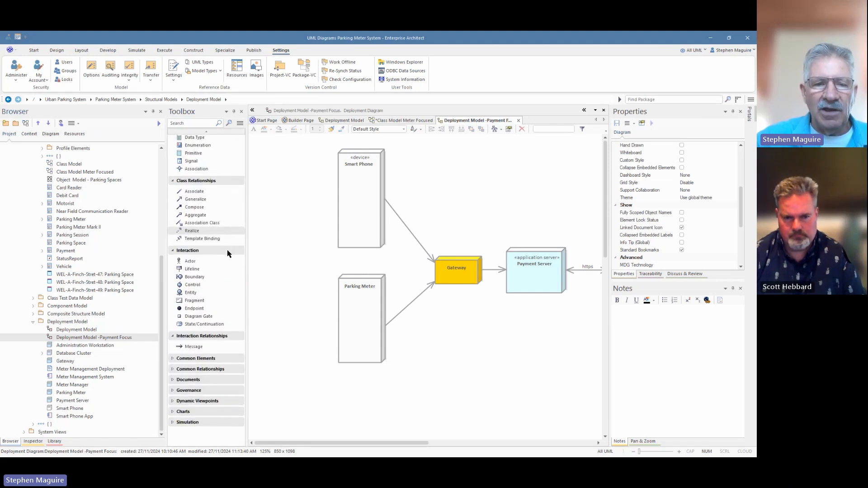
left_click(173, 360)
scroll(199, 364, "down", 2)
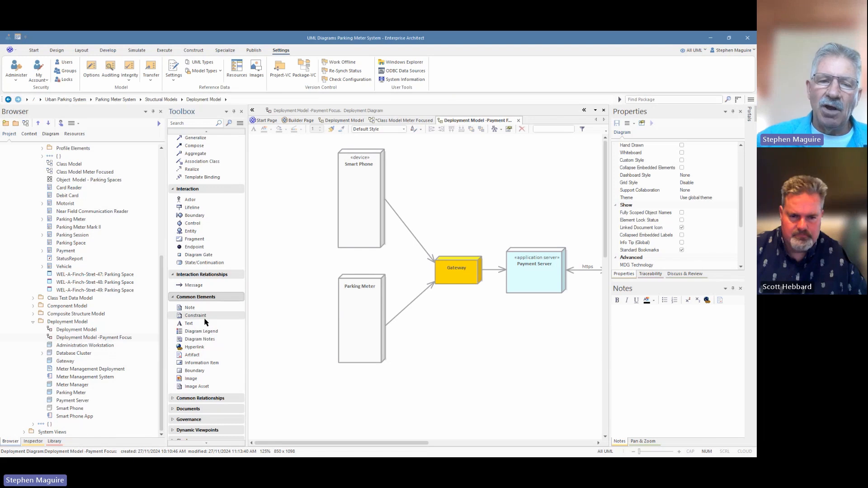
left_click(189, 388)
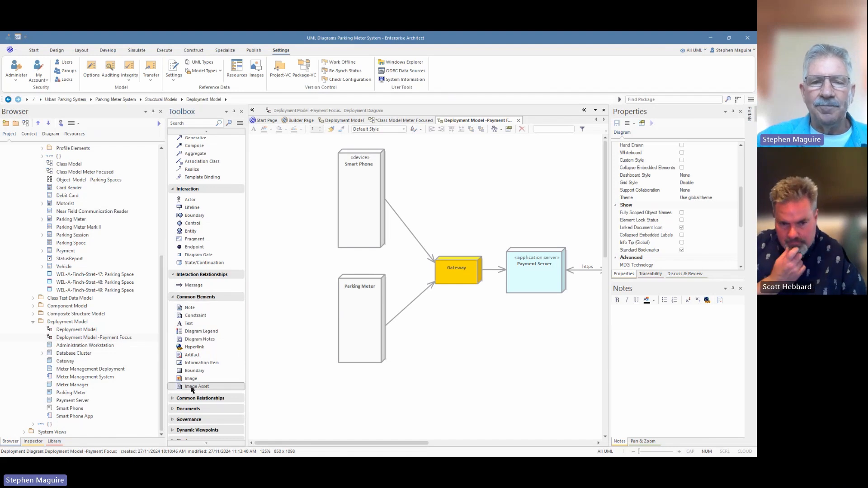
left_click(274, 255)
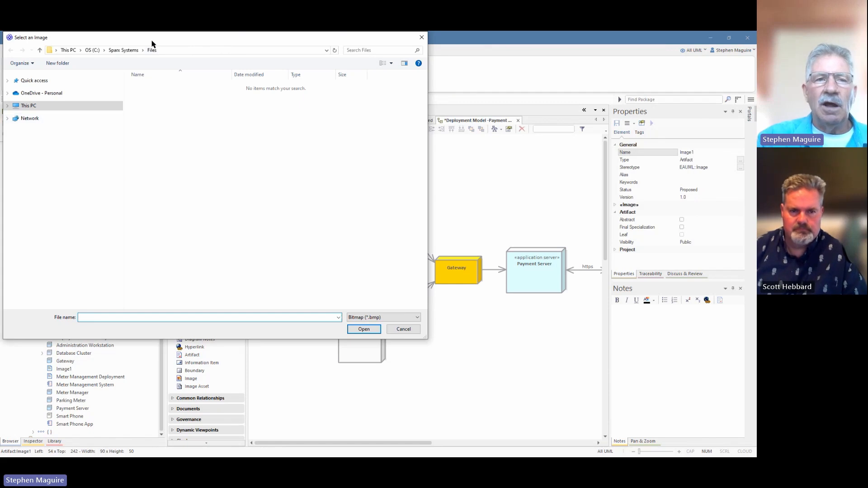
left_click_drag(153, 38, 243, 78)
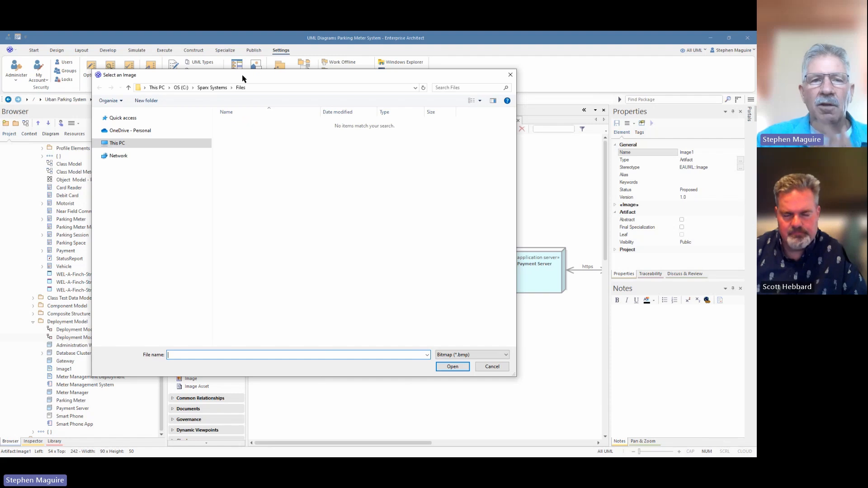
left_click_drag(243, 78, 756, 131)
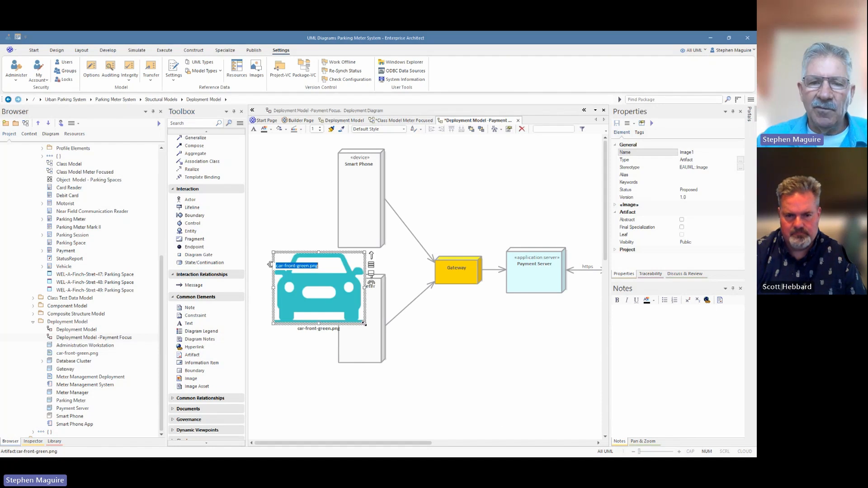
Shrink the green car image to about 120 by 92 and place it clear of the Parking Meter node.
left_click_drag(363, 322, 299, 262)
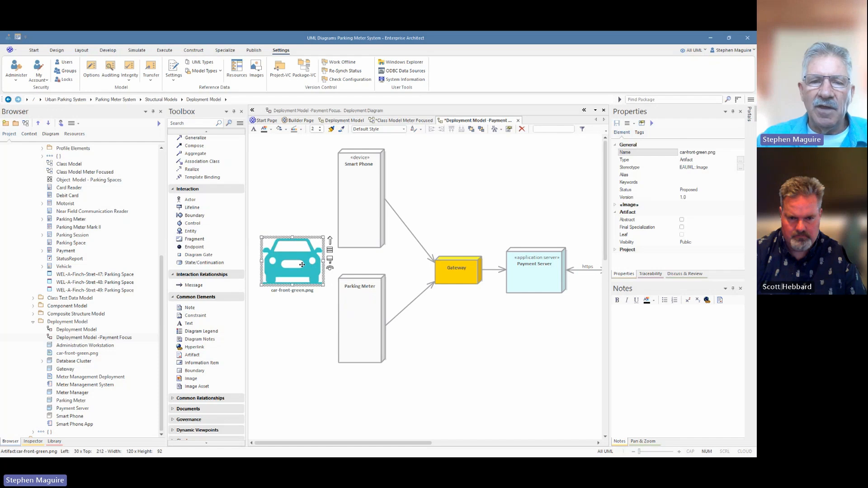
left_click(293, 314)
left_click(298, 261)
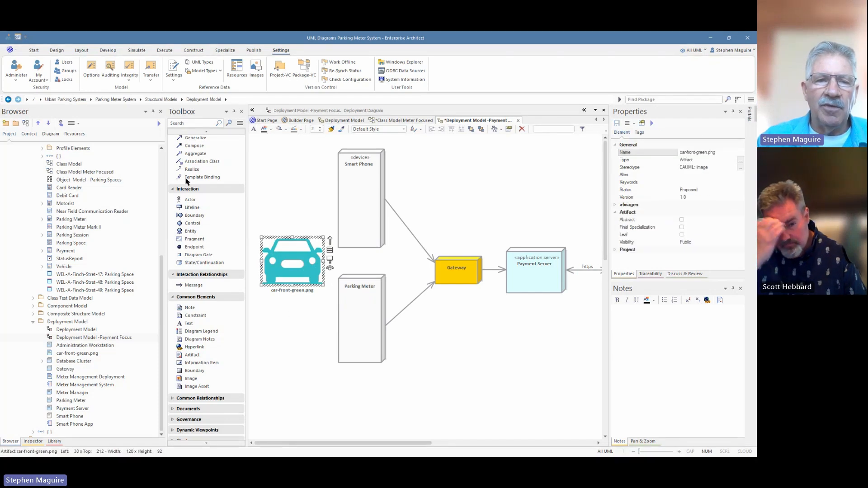
Connect the car image to the Parking Meter node with an Associate relationship and move the car down level with the node.
scroll(208, 222, "up", 6)
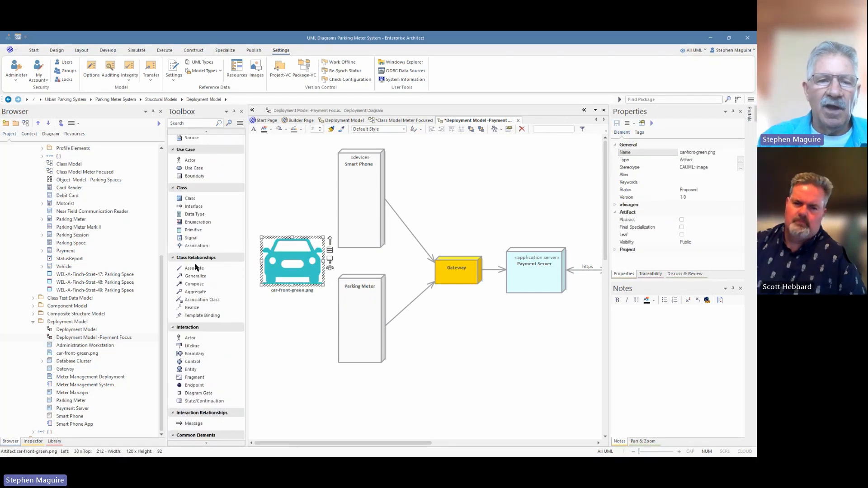
left_click_drag(323, 293, 344, 289)
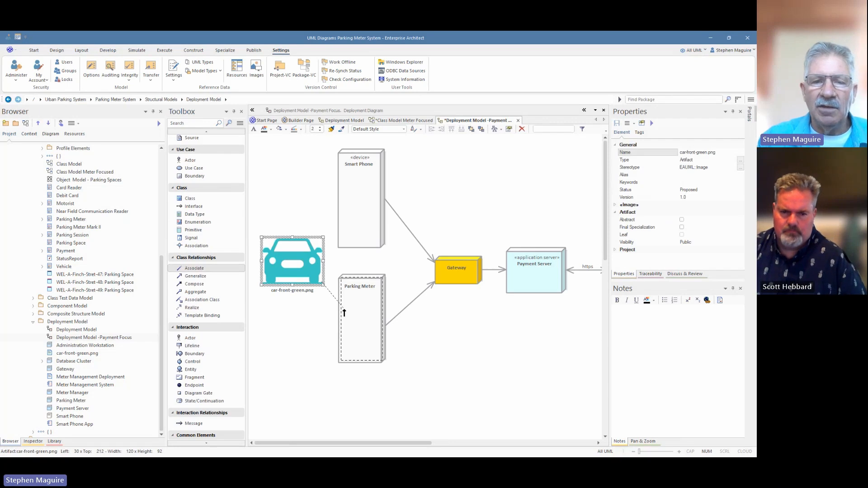
left_click_drag(284, 271, 281, 325)
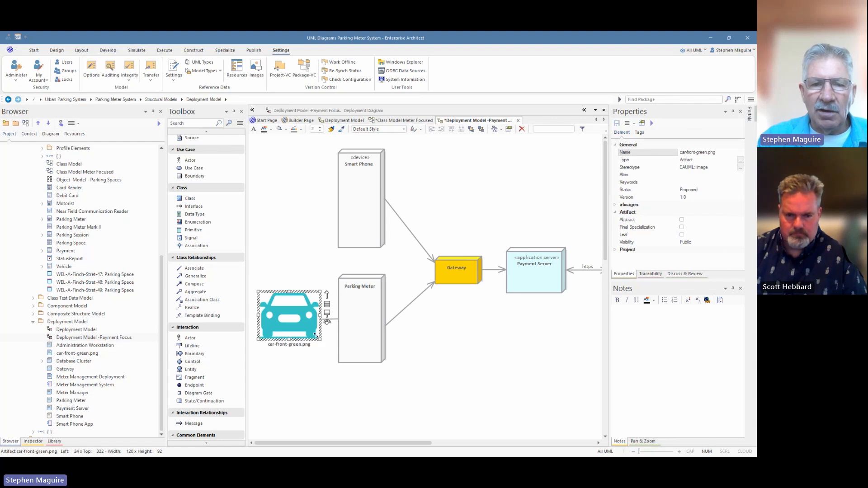
left_click(315, 336)
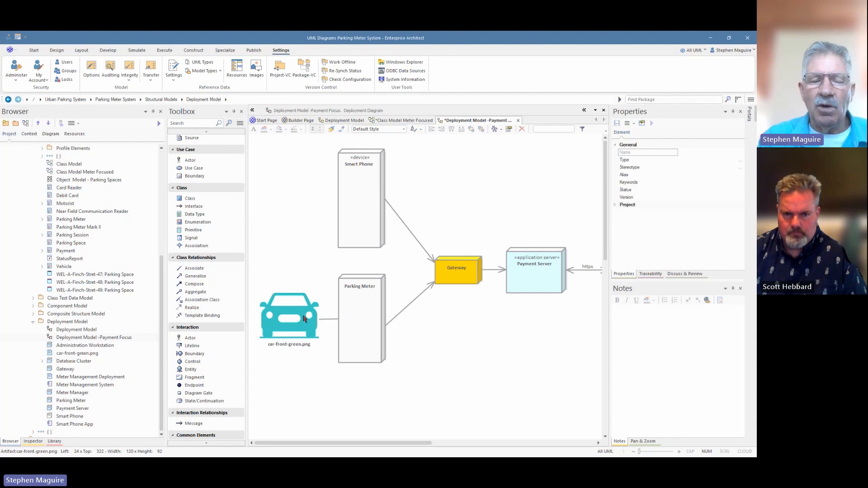
Rename the green car image asset as "Car Mk II".
left_click(302, 318)
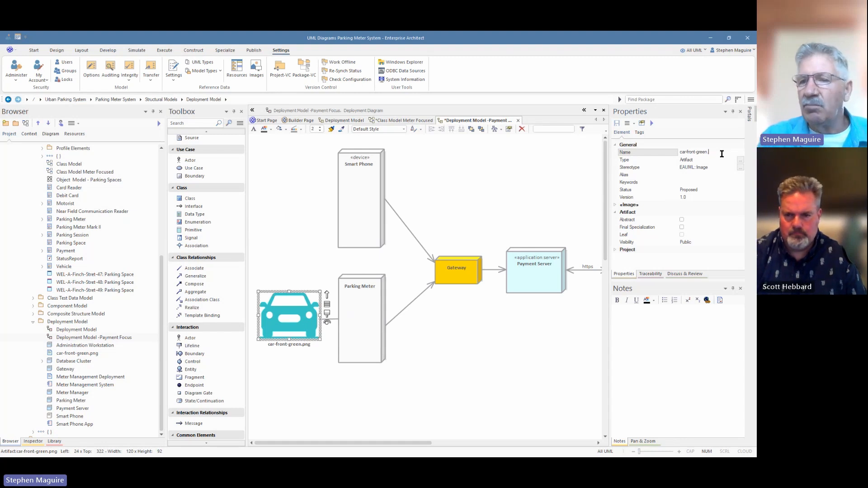
key("BackSpace")
key("BackSpace")
key("BackSpace")
key("BackSpace")
key("BackSpace")
key("BackSpace")
key("BackSpace")
key("BackSpace")
key("BackSpace")
key("BackSpace")
key("BackSpace")
key("BackSpace")
key("BackSpace")
key("BackSpace")
key("BackSpace")
key("BackSpace")
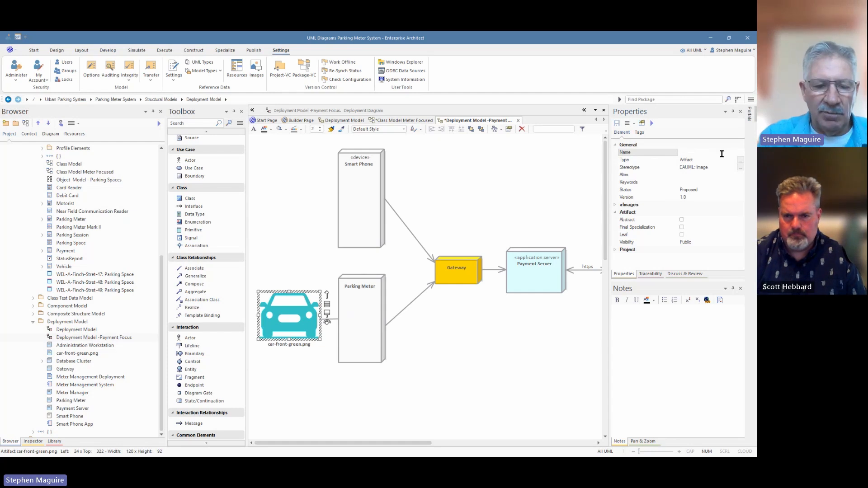
type("Car")
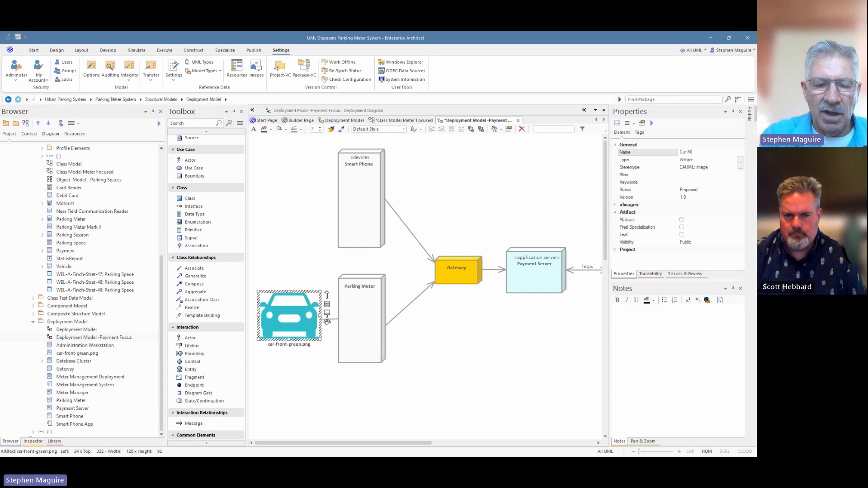
type(" Mk")
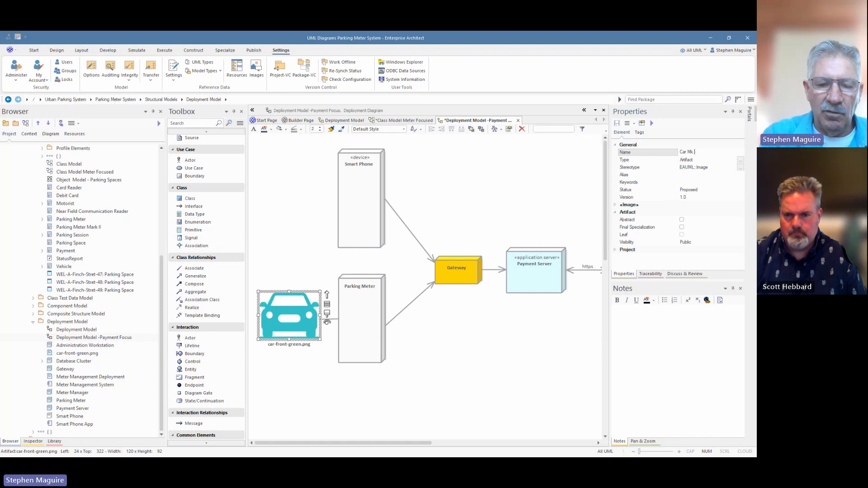
type(" II")
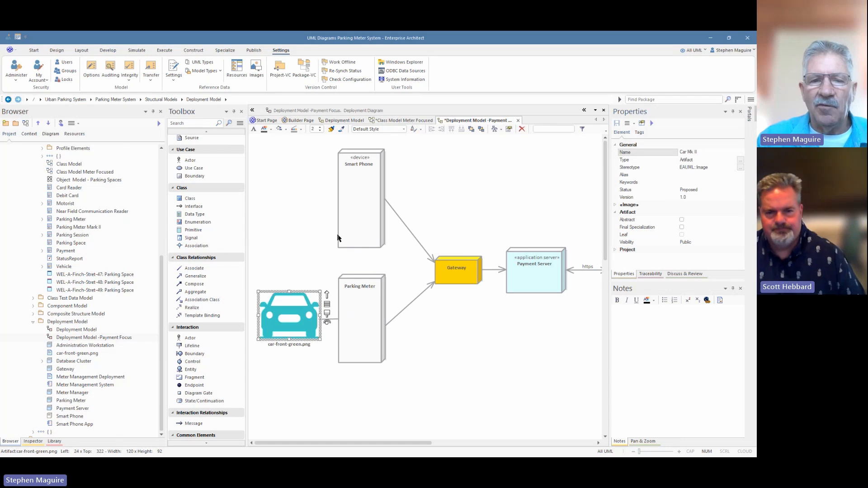
left_click(304, 252)
left_click(303, 312)
left_click_drag(303, 310, 304, 307)
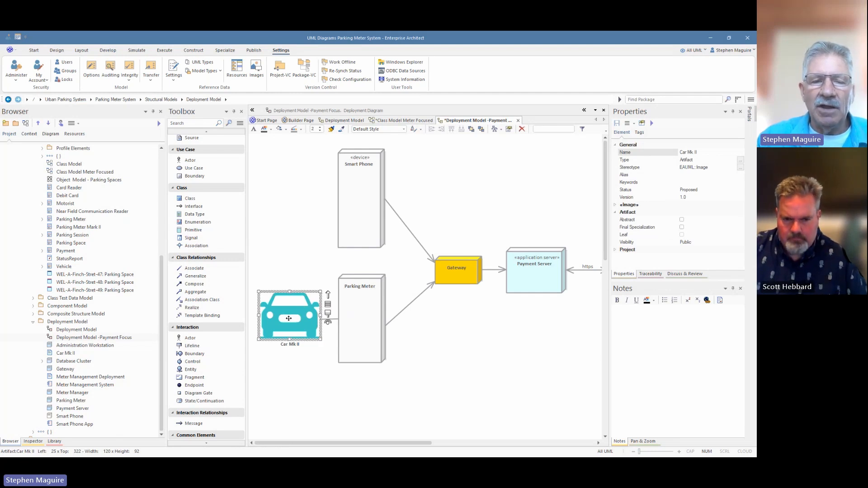
Locate the Car Mk II asset in the project browser and move it into the Image Assets package under Libraries.
right_click(289, 319)
mouse_move(324, 255)
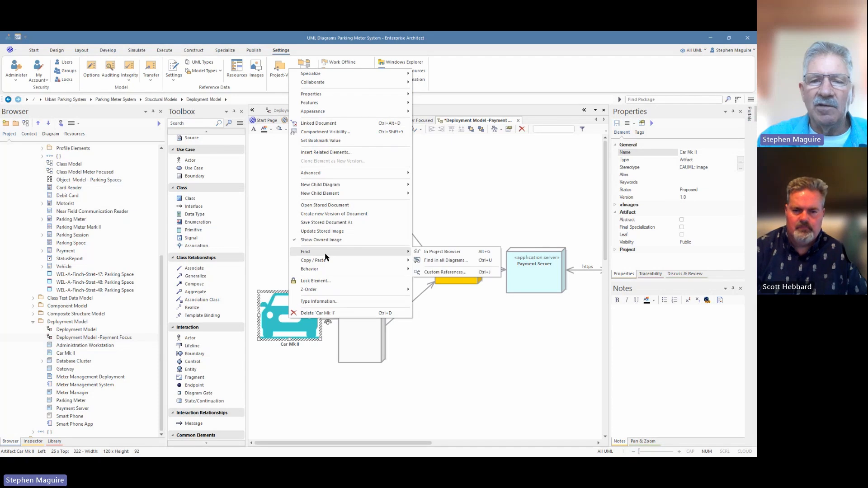
left_click(273, 245)
left_click(289, 307)
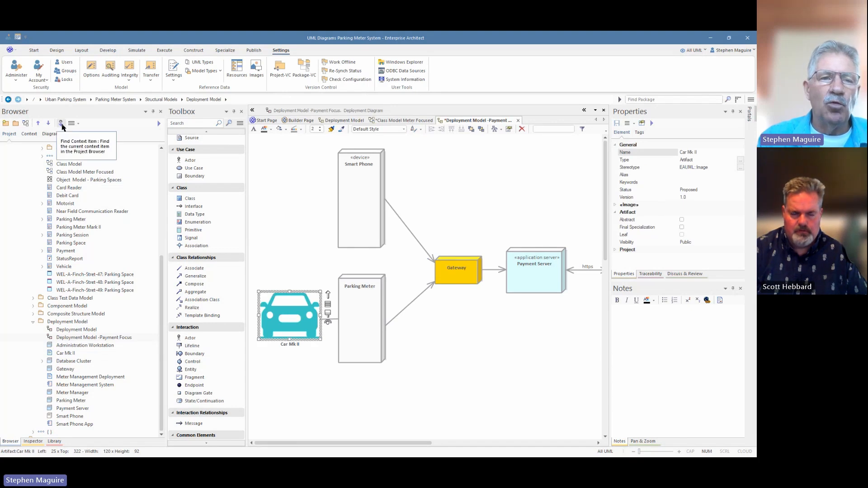
left_click(62, 125)
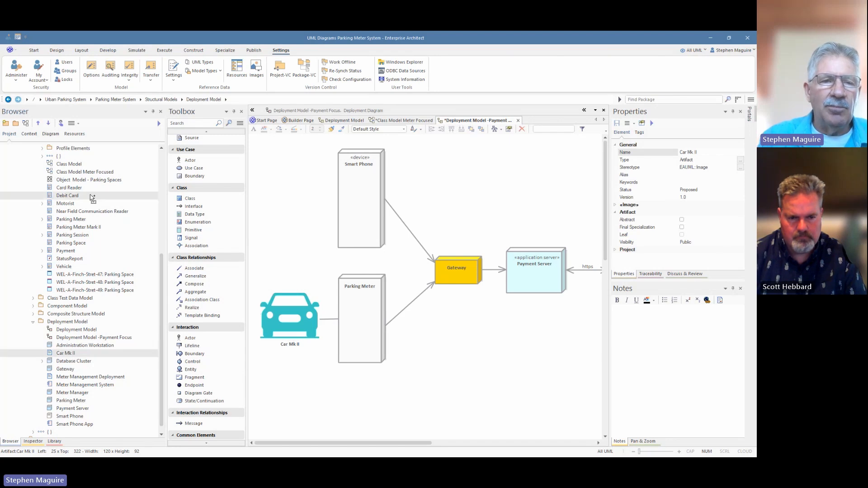
scroll(91, 194, "up", 8)
left_click_drag(93, 191, 69, 234)
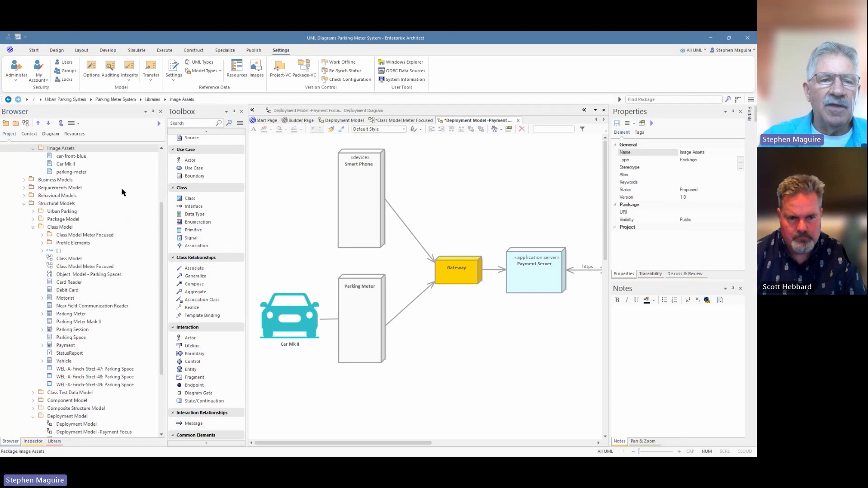
scroll(123, 192, "up", 1)
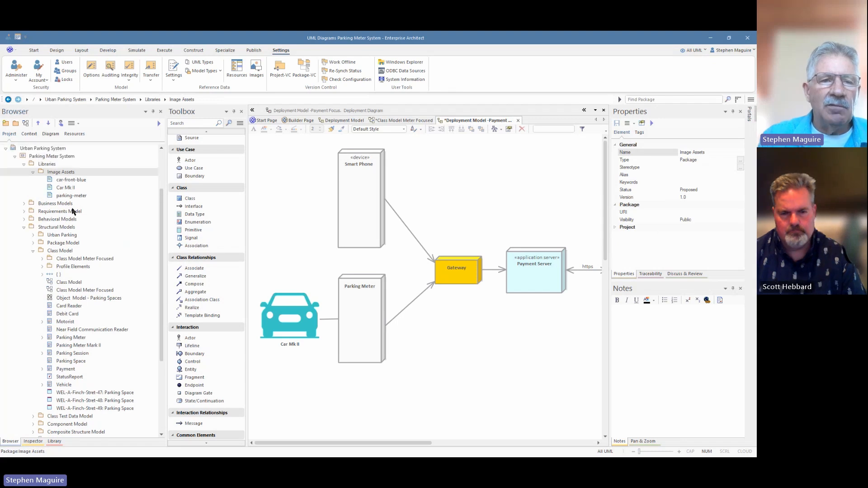
Rename the Car Mk II asset as "car-front-green", following the naming of the car-front-blue asset.
left_click(79, 180)
left_click(79, 180)
key("ctrl+c")
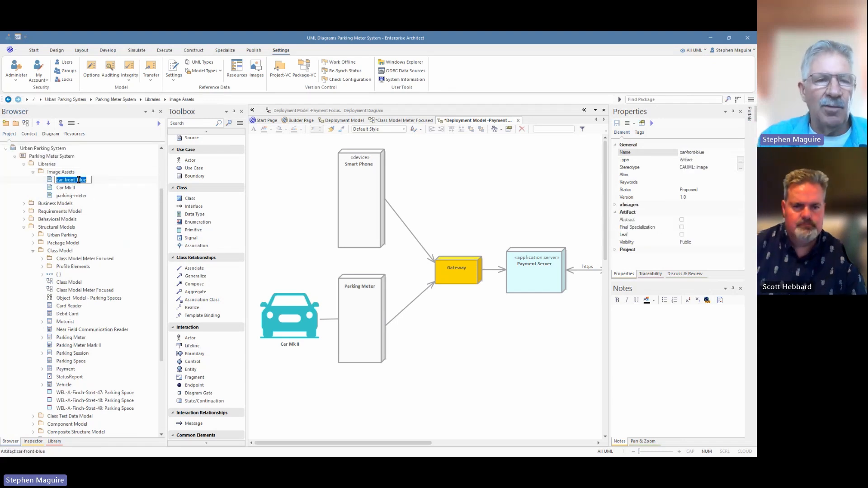
left_click(710, 152)
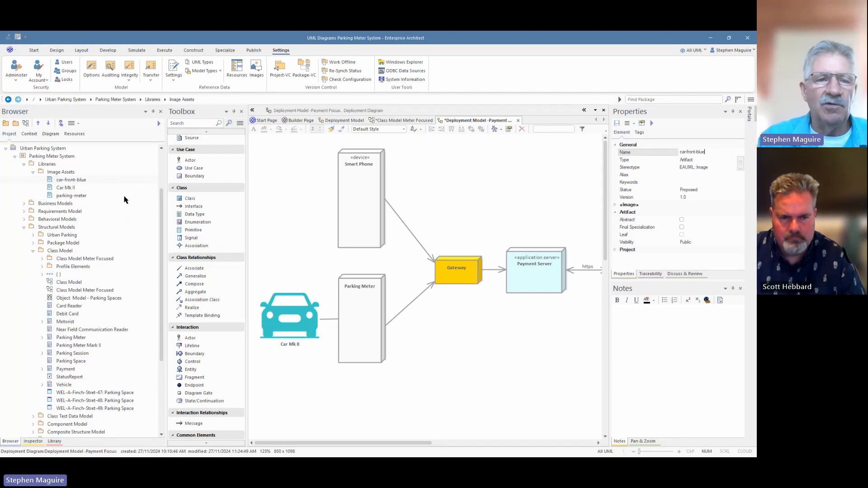
left_click(65, 188)
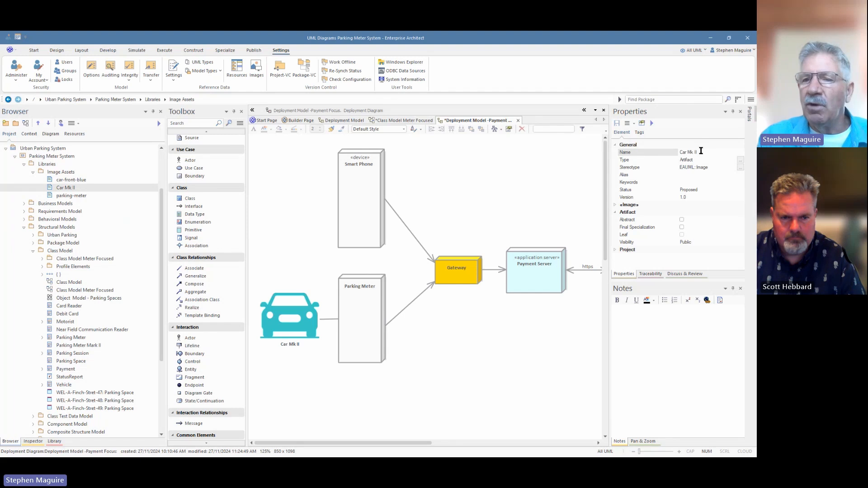
left_click_drag(702, 151, 664, 150)
key("ctrl+v")
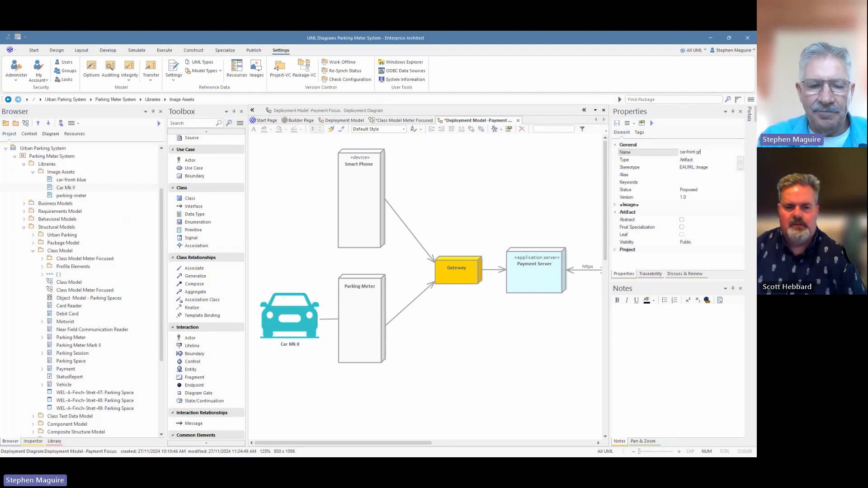
type("green")
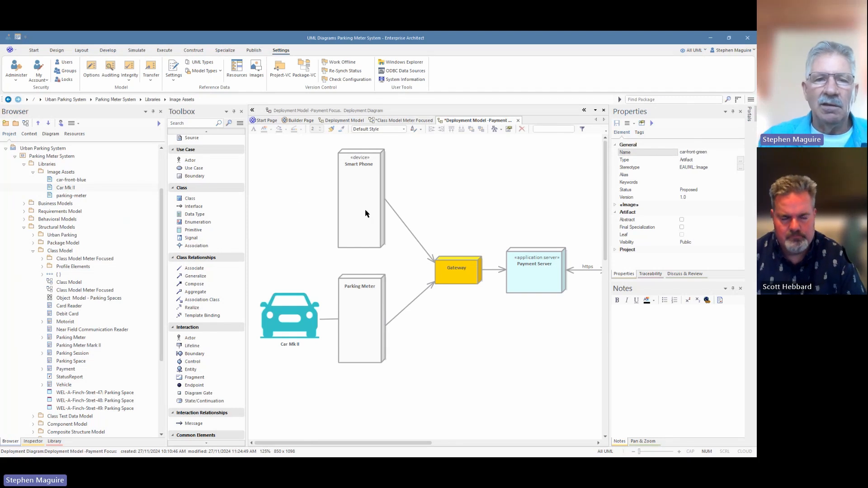
left_click(295, 205)
left_click(86, 189)
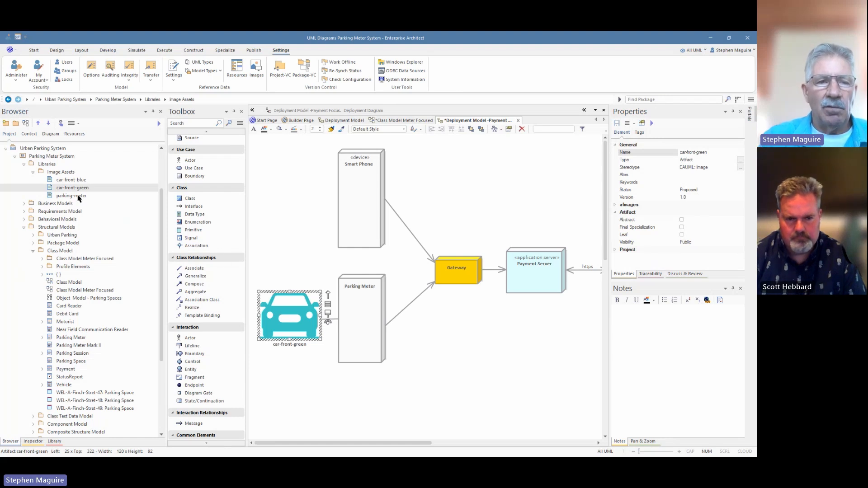
Apply the parking-meter image asset from the Image Assets package to the Parking Meter node in the payment-focused deployment diagram.
left_click(78, 196)
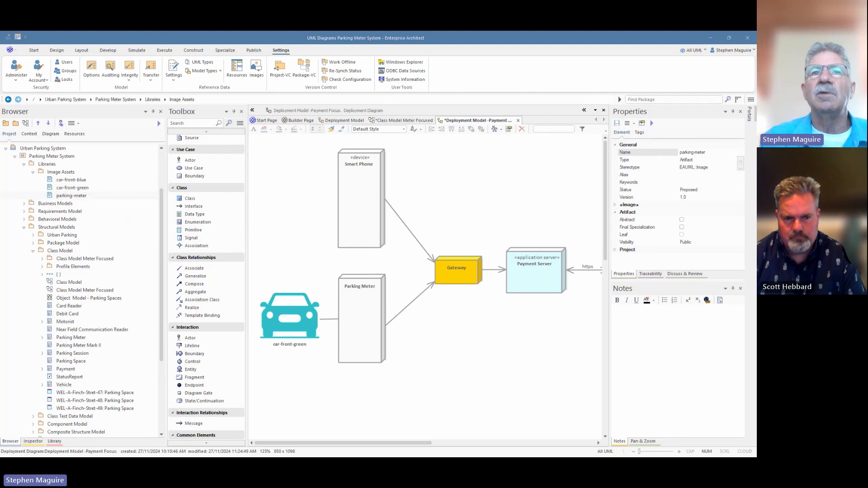
left_click_drag(756, 235, 757, 92)
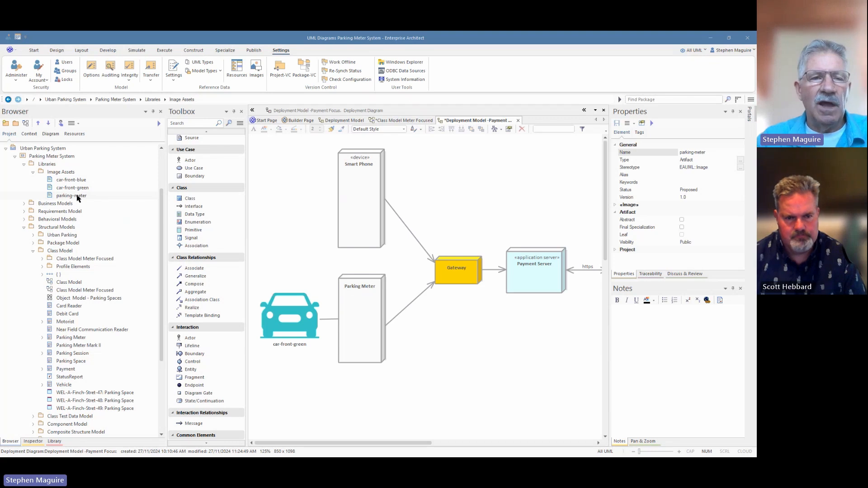
left_click(362, 309)
right_click(361, 306)
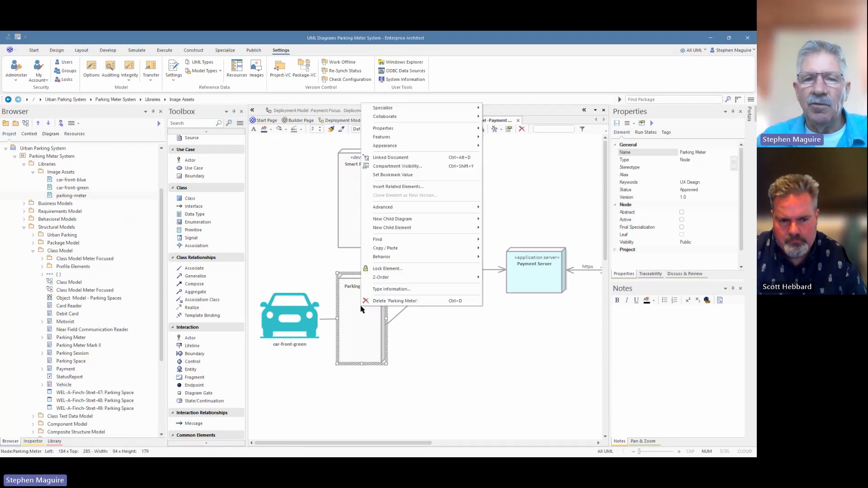
mouse_move(397, 146)
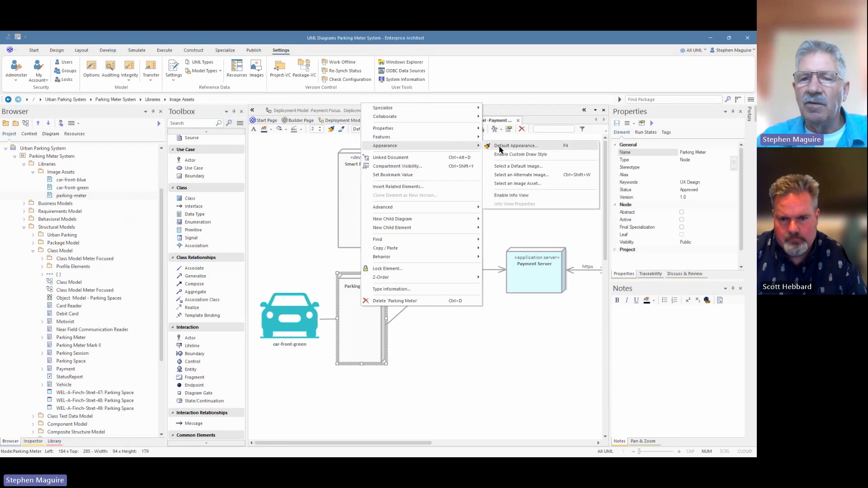
left_click(538, 187)
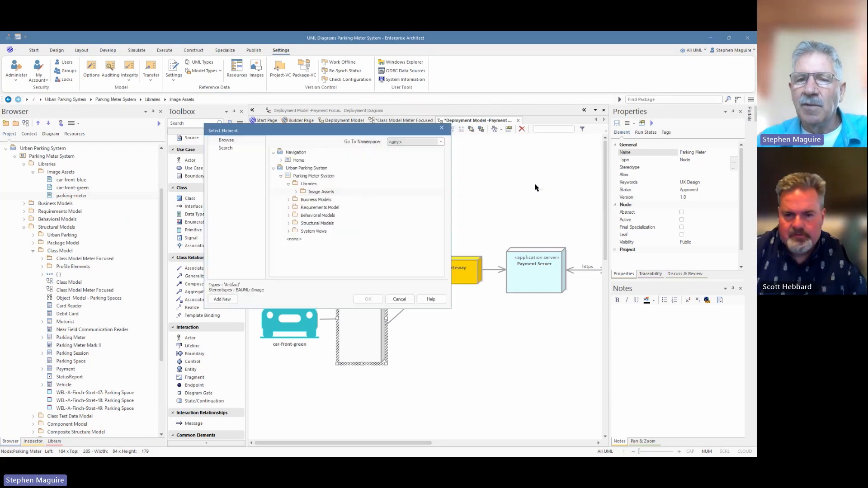
left_click(296, 192)
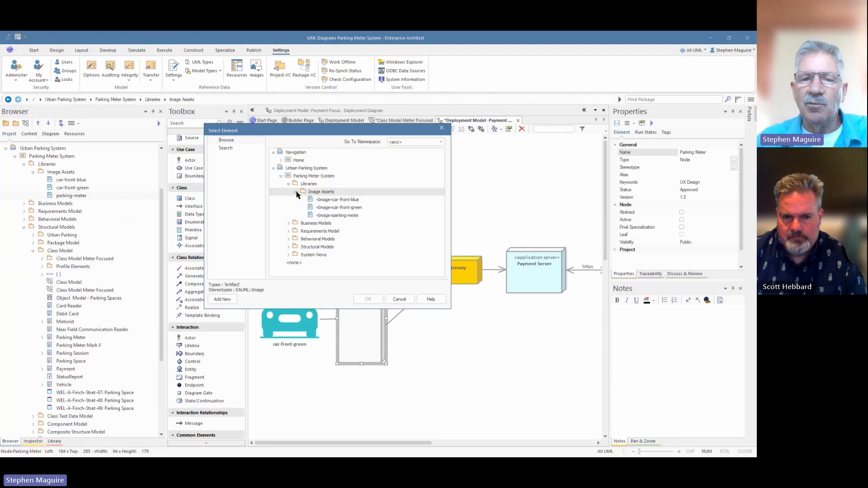
left_click(339, 215)
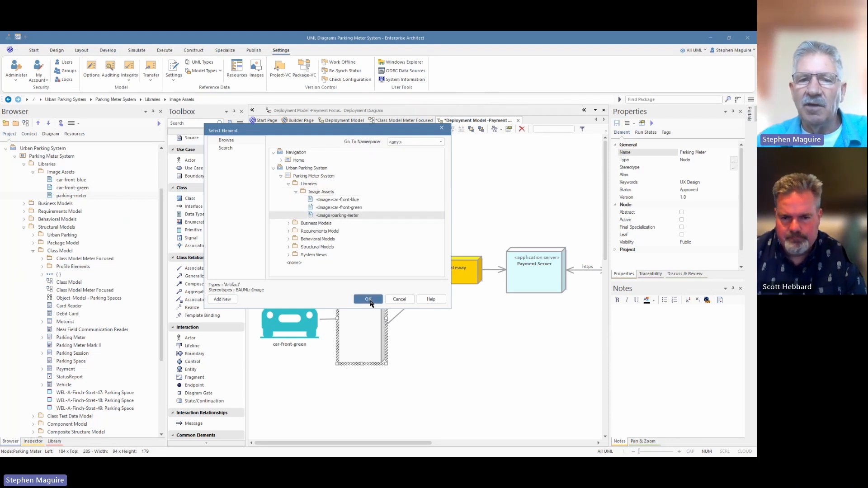
left_click(368, 300)
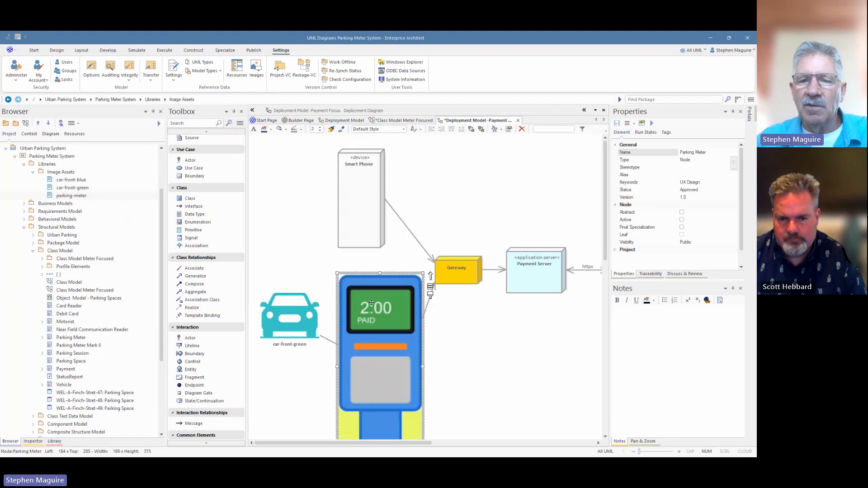
Shrink the Parking Meter node's image to about 94 wide by 207 high, keeping its upper-left corner in place.
scroll(483, 310, "down", 3)
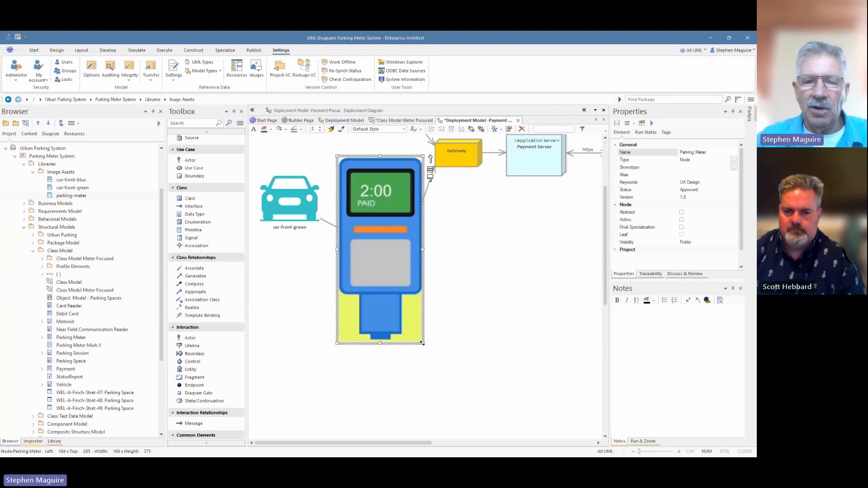
left_click_drag(421, 343, 402, 289)
left_click_drag(393, 256, 391, 253)
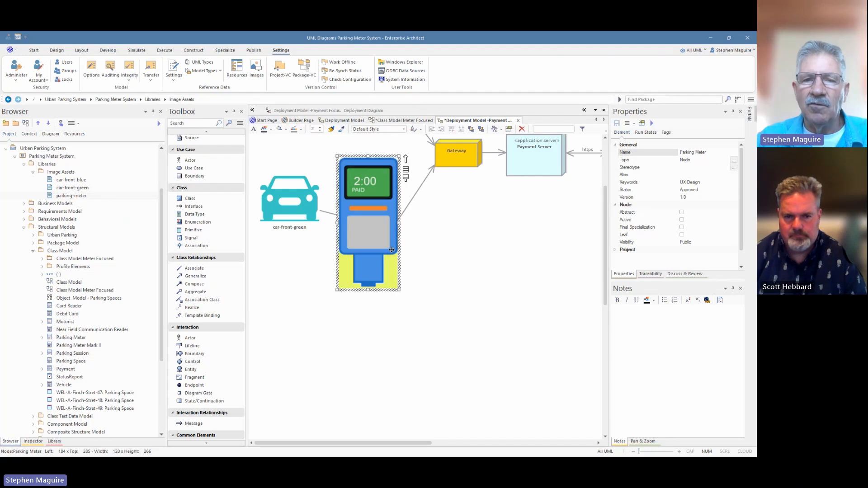
left_click_drag(399, 290, 388, 262)
left_click(424, 252)
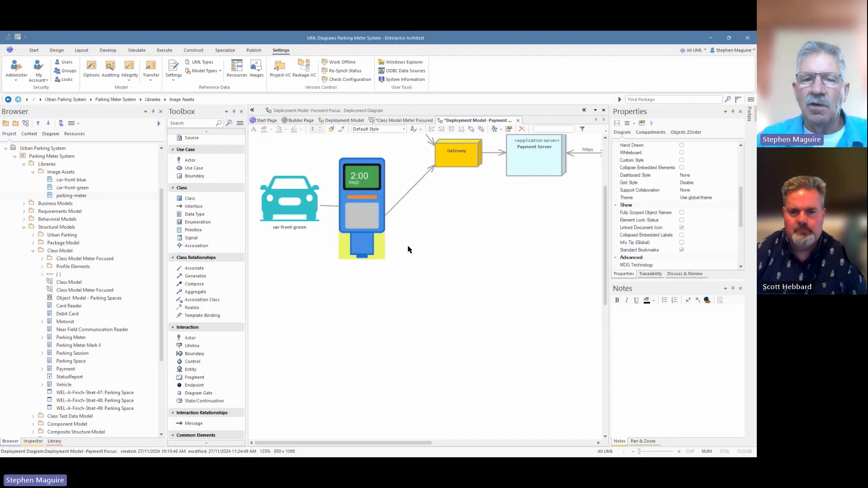
scroll(446, 248, "up", 3)
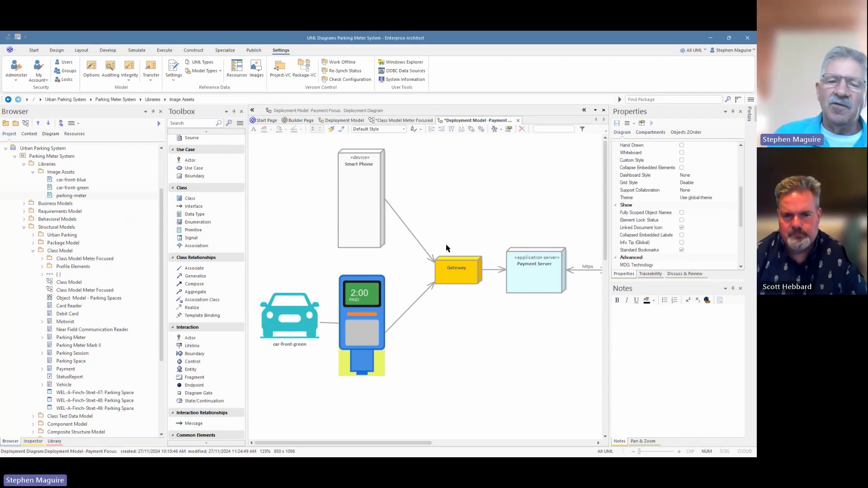
Show the Parking Meter node's name under its image.
right_click(368, 303)
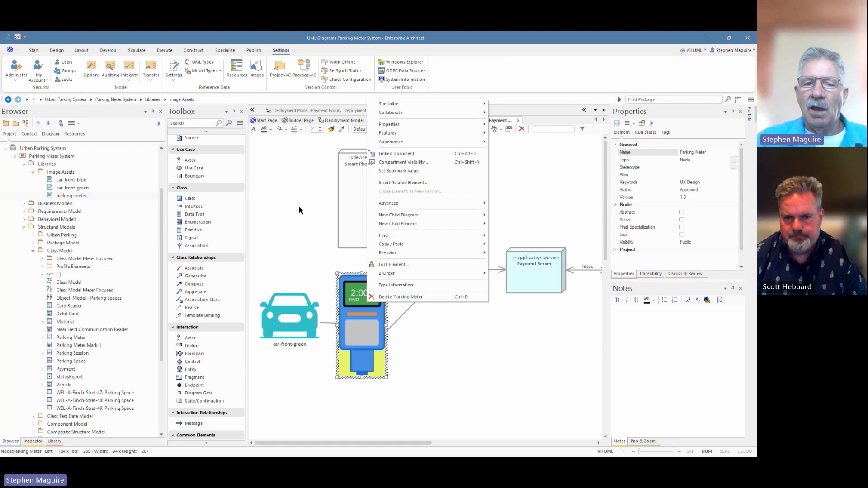
mouse_move(418, 144)
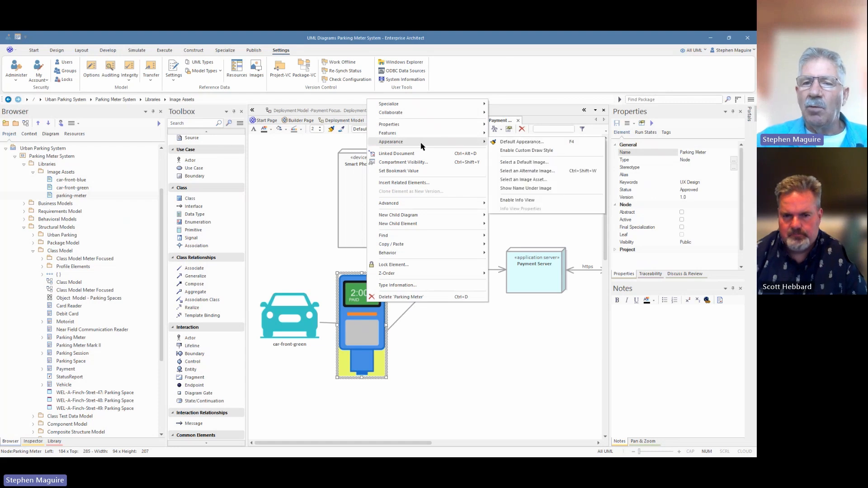
left_click(531, 191)
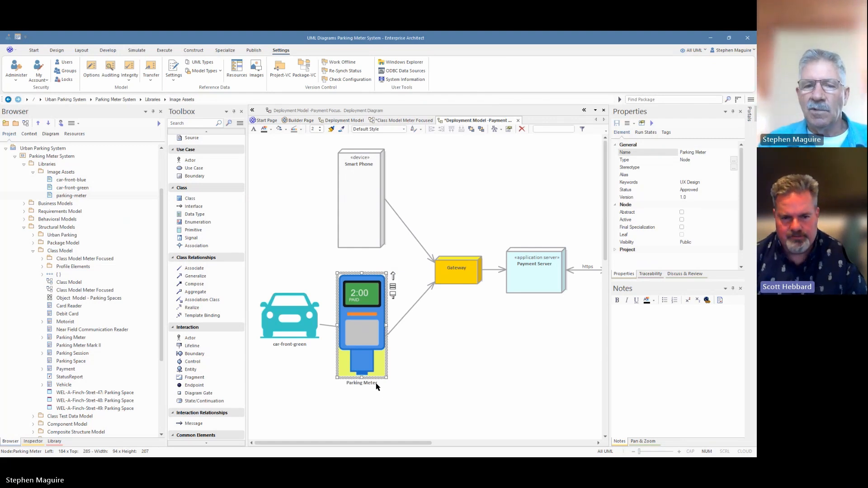
Hide the name under the green car image.
left_click(295, 316)
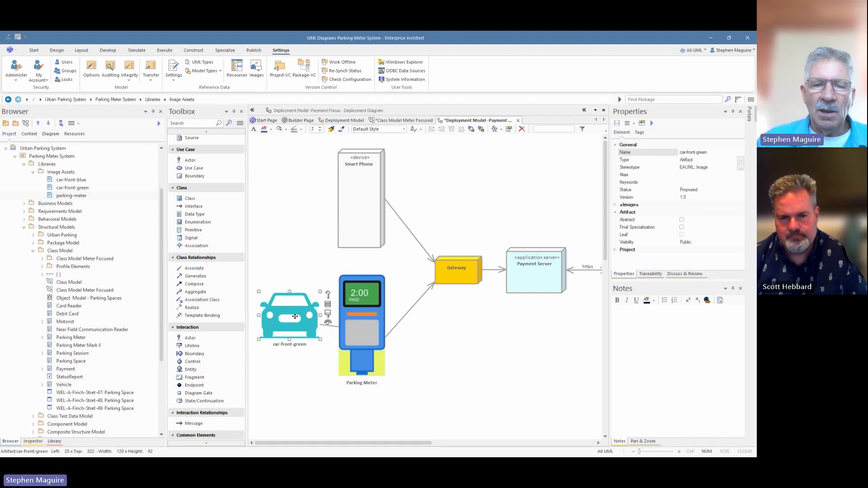
right_click(295, 316)
mouse_move(357, 109)
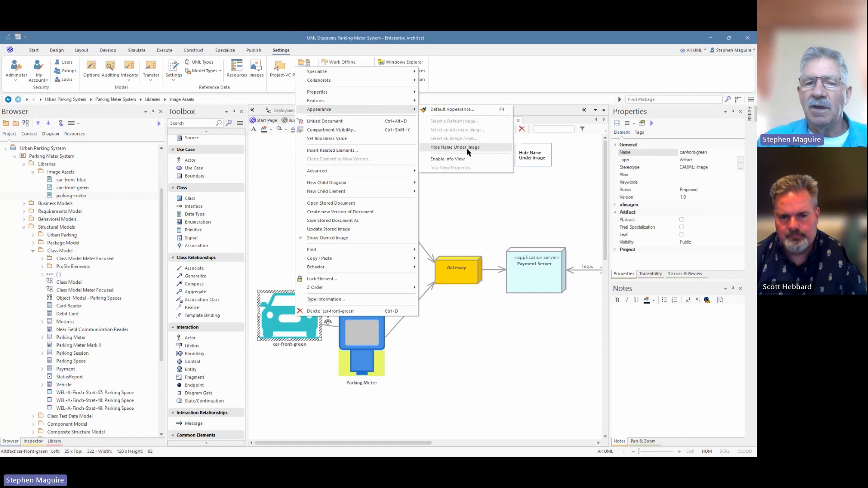
left_click(467, 150)
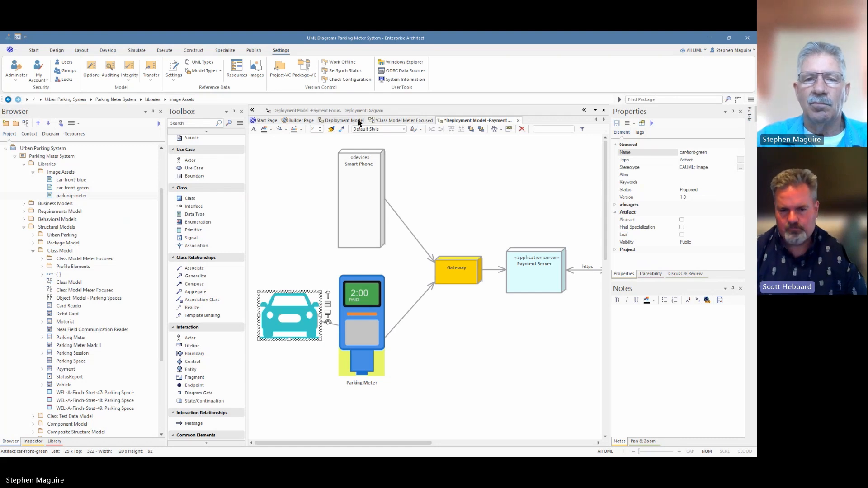
Switch to the full Deployment Model diagram and collapse the toolbox to view more of the diagram.
left_click(358, 121)
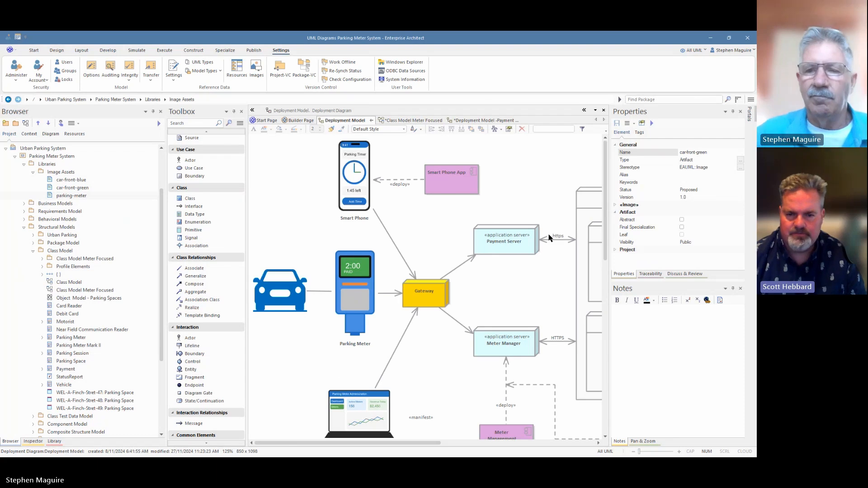
left_click(250, 110)
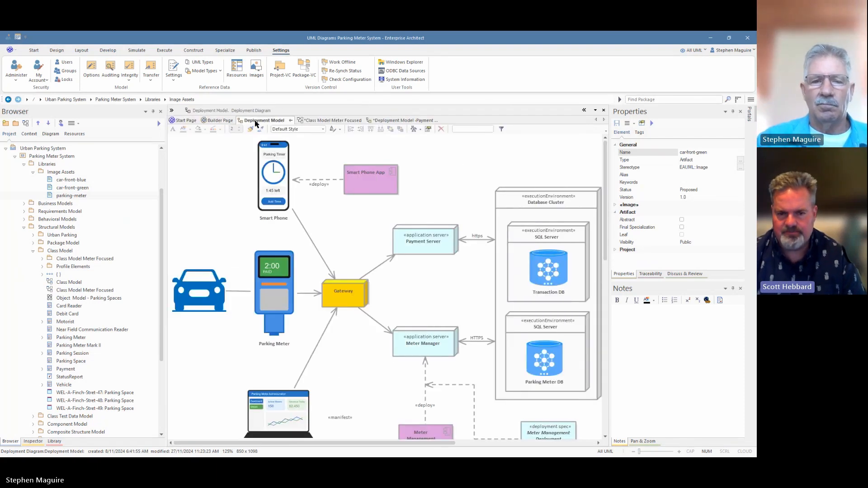